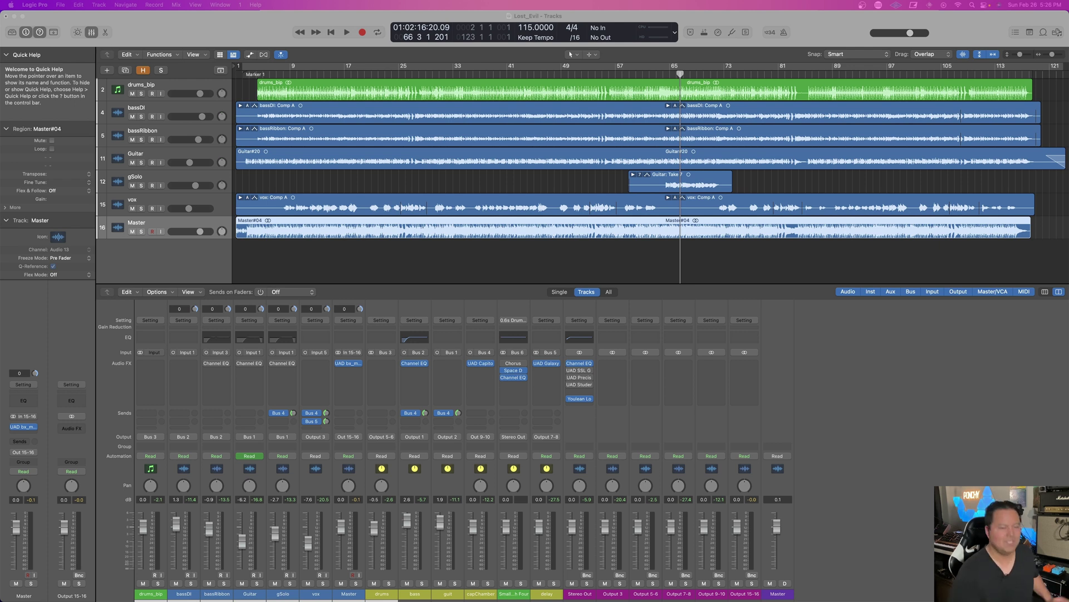
# Open Logic Pro's Audio preferences, showing BIG SIX as input and output device with a 256-sample buffer
pyautogui.click(206, 261)
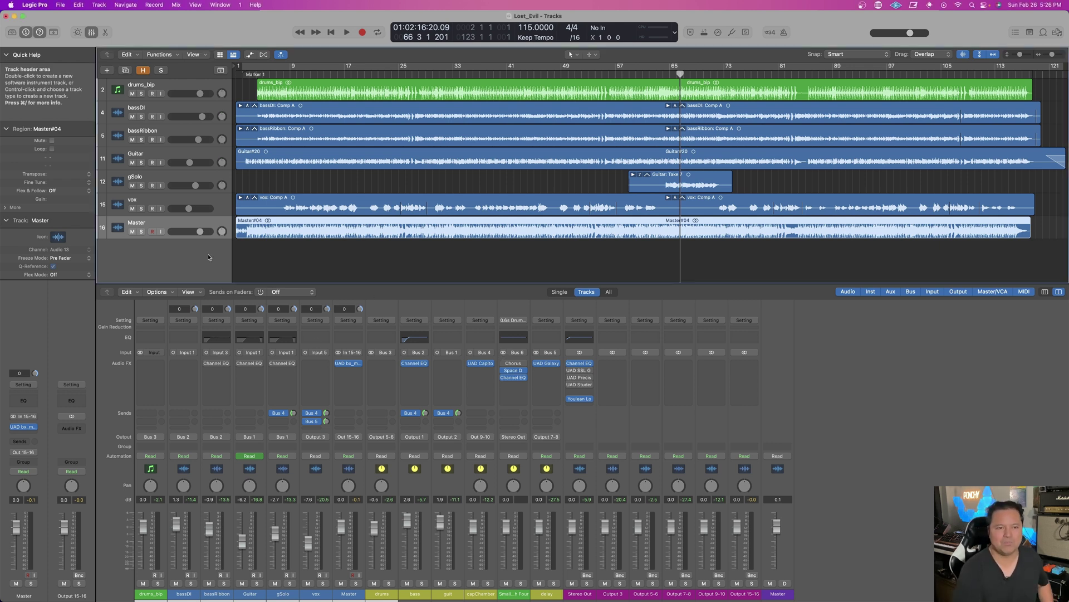
pyautogui.click(33, 5)
pyautogui.moveTo(30, 34)
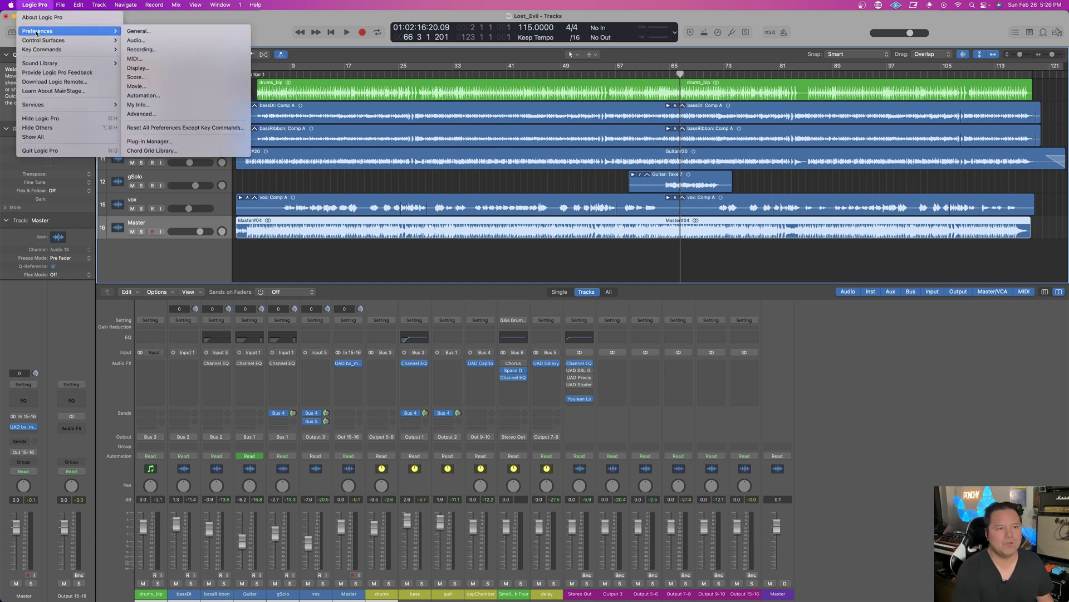
pyautogui.click(184, 41)
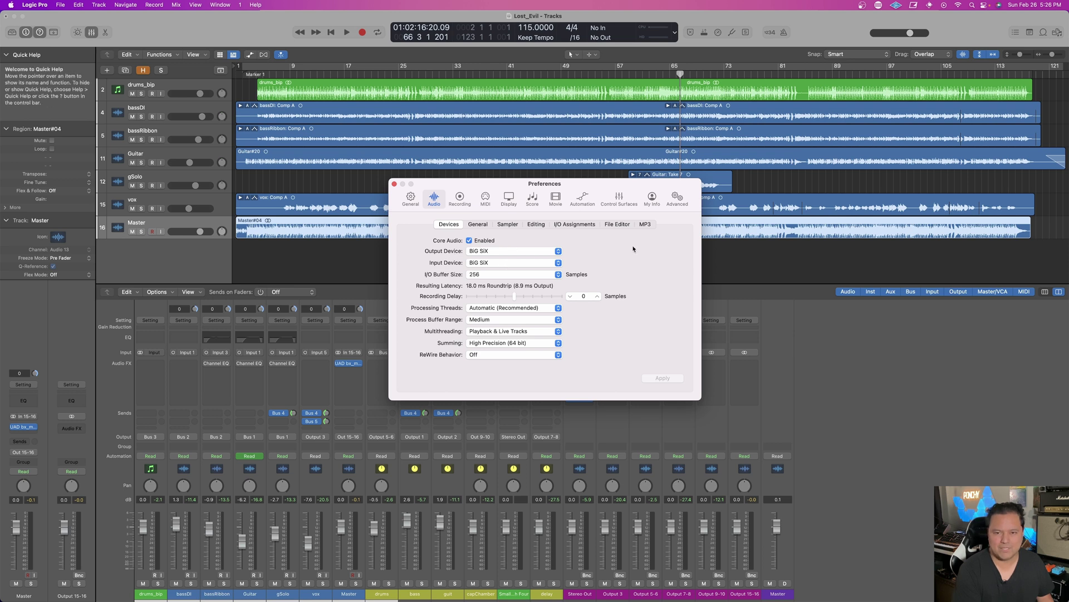
# Switch to the I/O Assignments tab to view the stereo output routed to Output 1-2
pyautogui.click(569, 225)
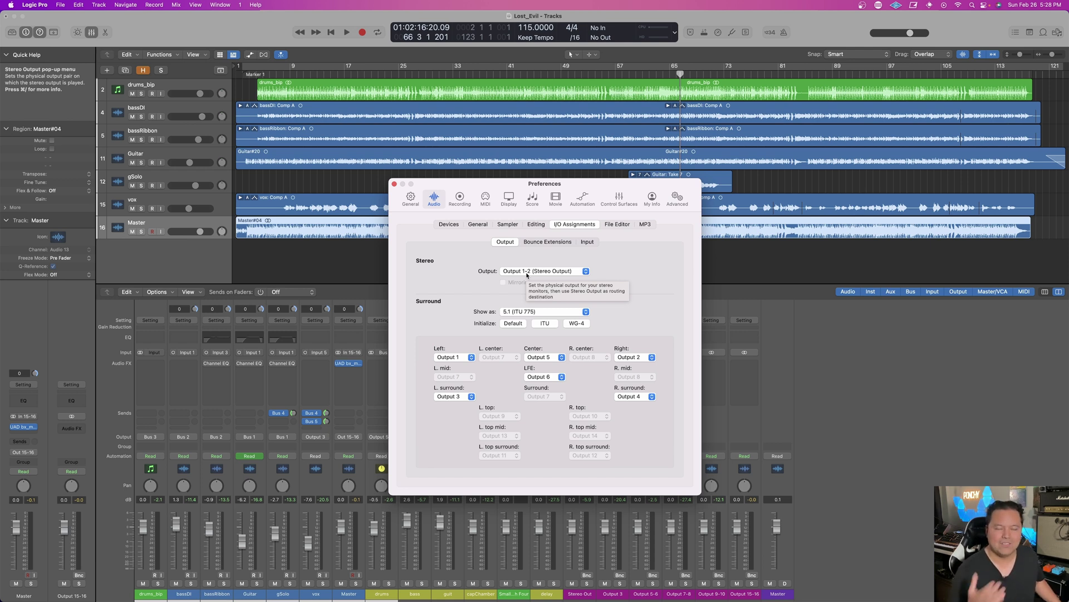
# Change the Stereo Output from Output 1-2 to Output 15-16 and verify the selection
pyautogui.click(527, 271)
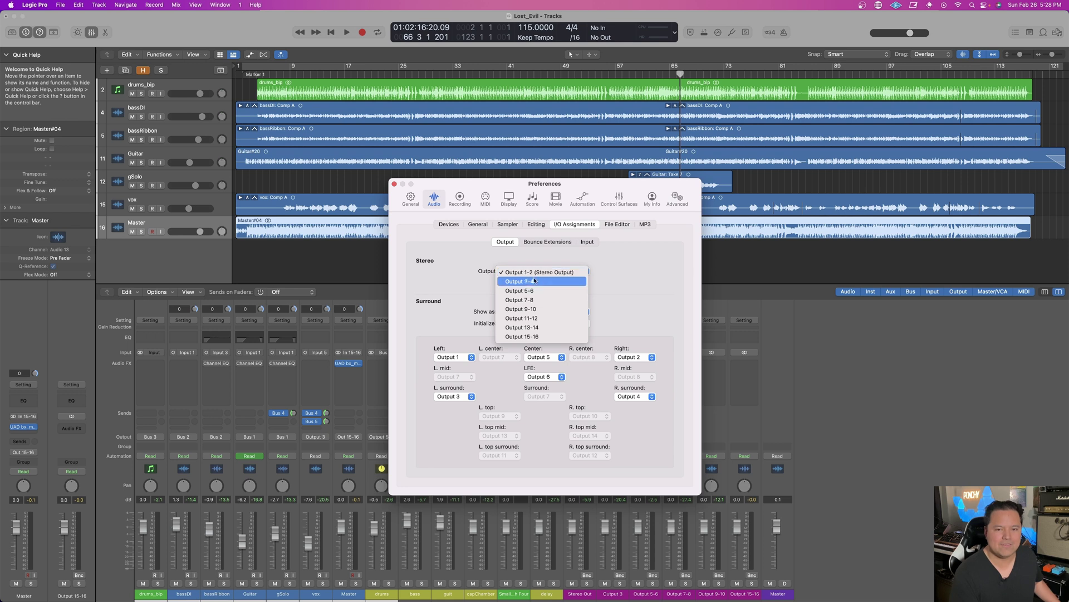
pyautogui.click(546, 337)
pyautogui.click(567, 272)
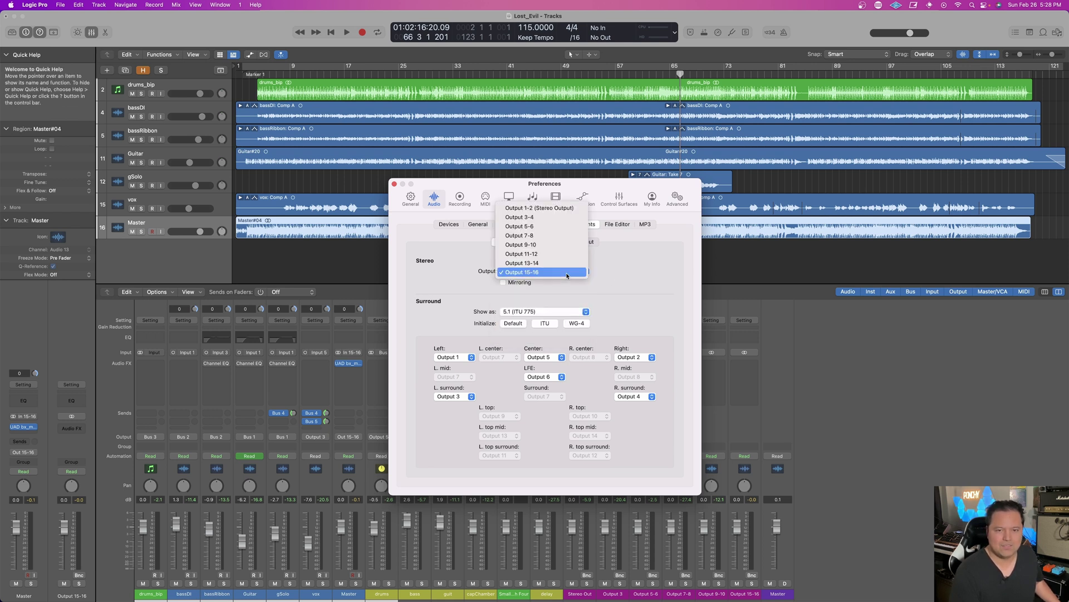
pyautogui.click(567, 273)
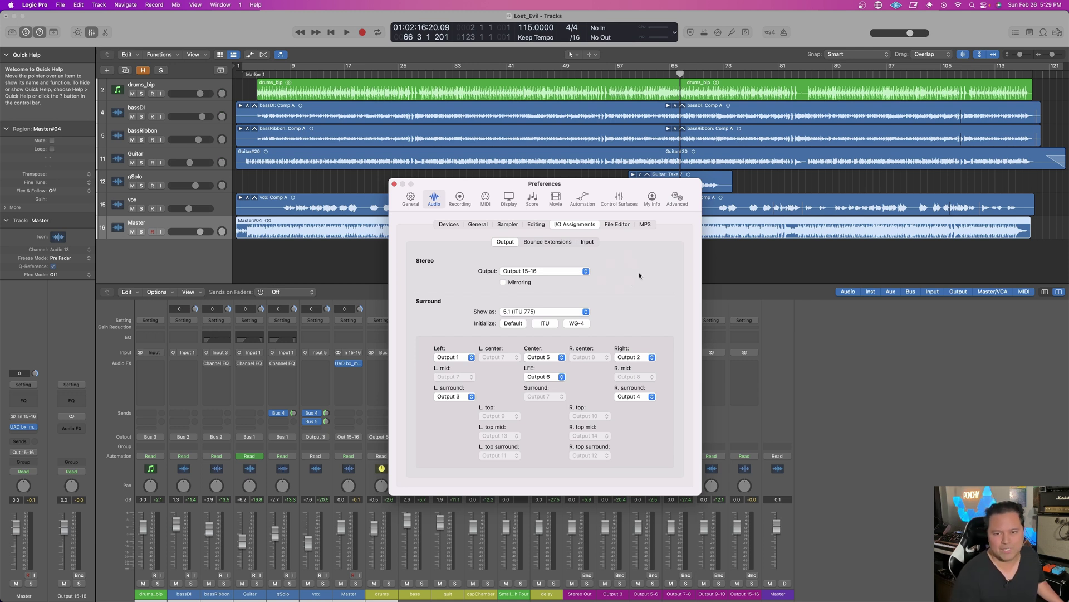
pyautogui.moveTo(597, 188); pyautogui.dragTo(610, 252)
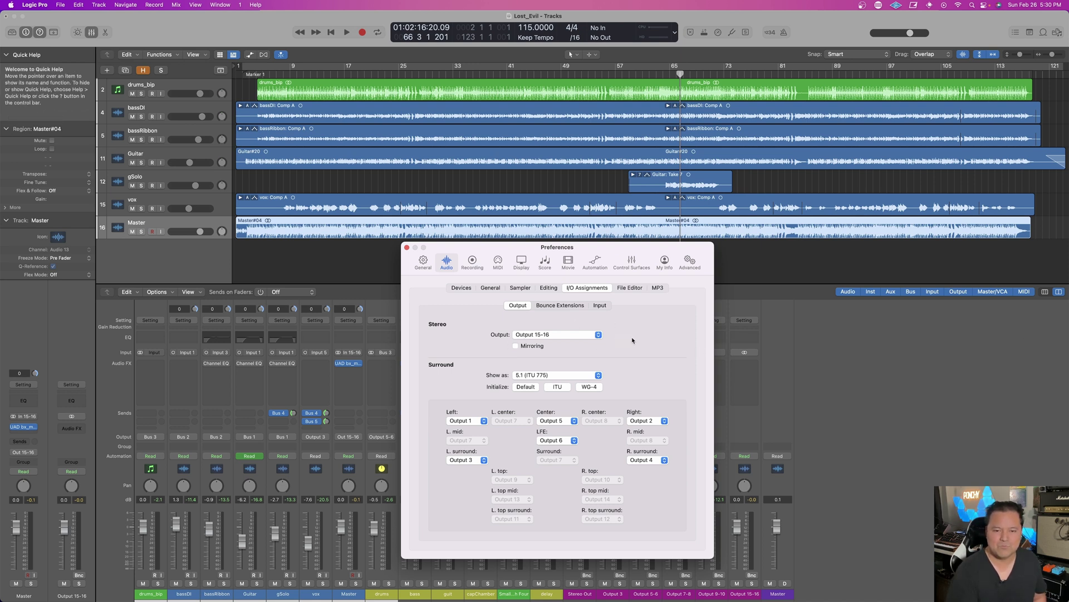
# Drag the Preferences window to the upper right to reveal more mixer channel strips
pyautogui.moveTo(501, 248); pyautogui.dragTo(807, 53)
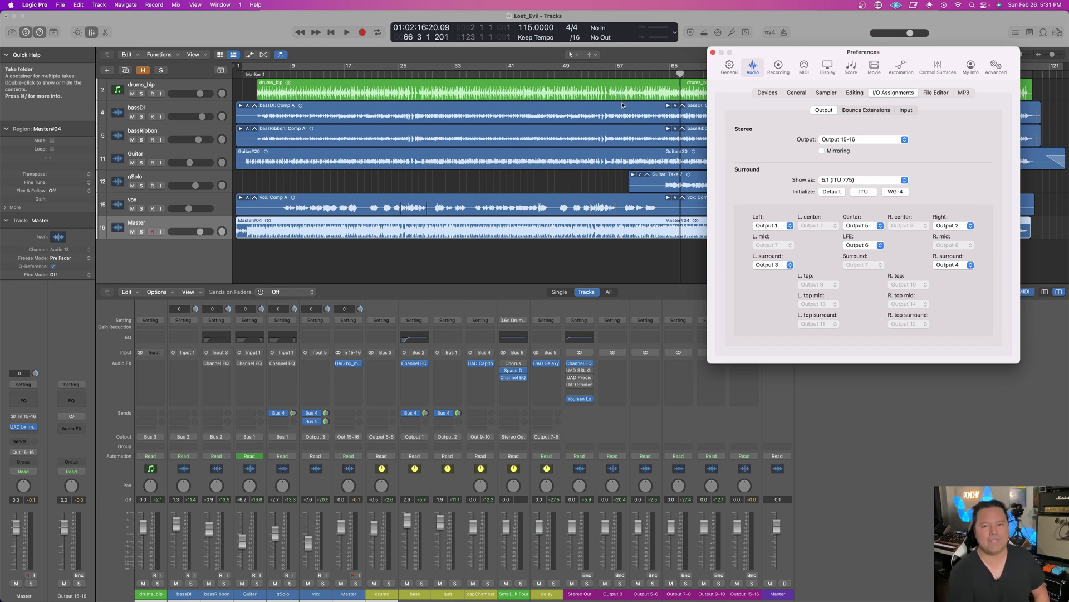
# Drag the Preferences window back down from the top right of the screen
pyautogui.moveTo(806, 54); pyautogui.dragTo(807, 190)
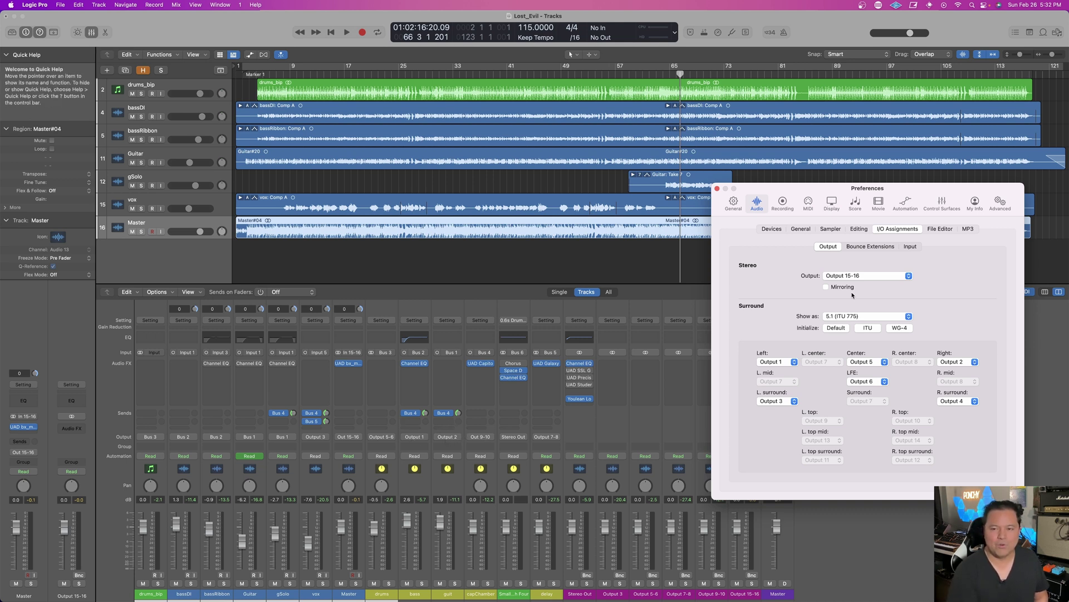
pyautogui.click(908, 276)
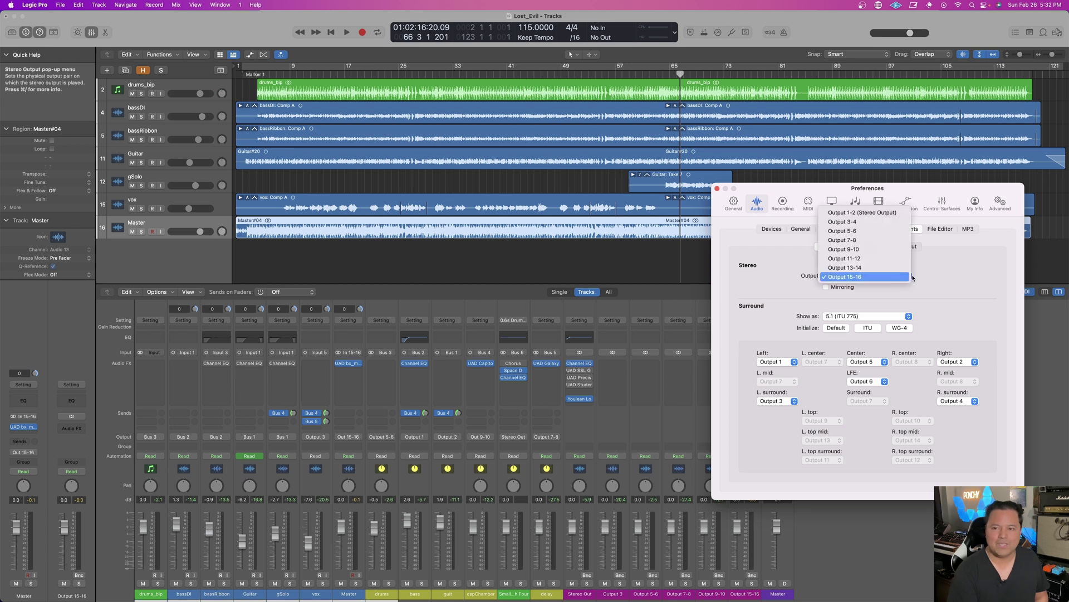
pyautogui.click(897, 215)
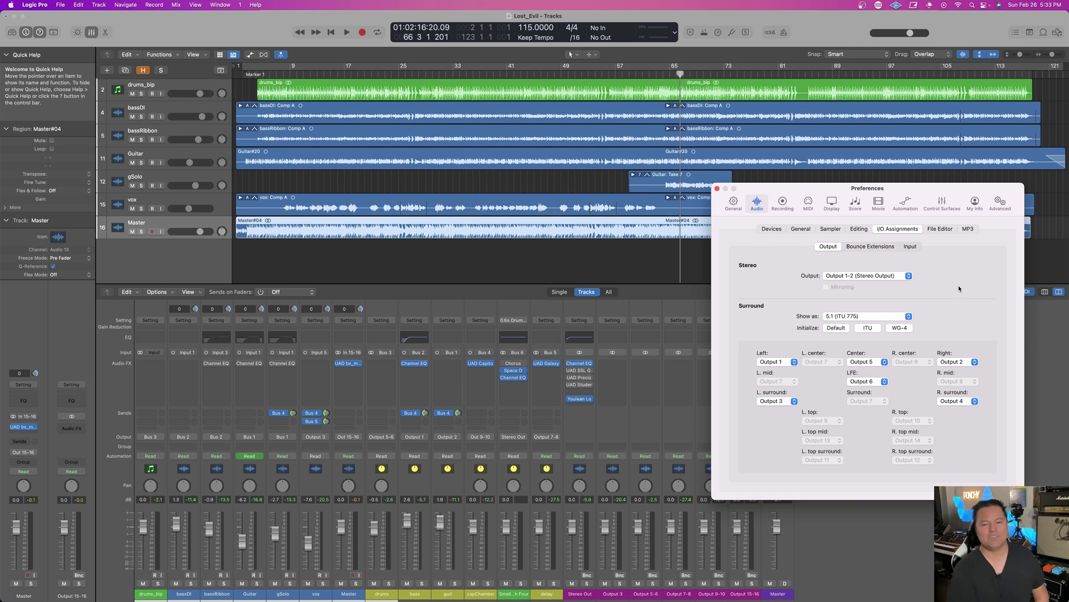
pyautogui.click(858, 275)
pyautogui.click(852, 342)
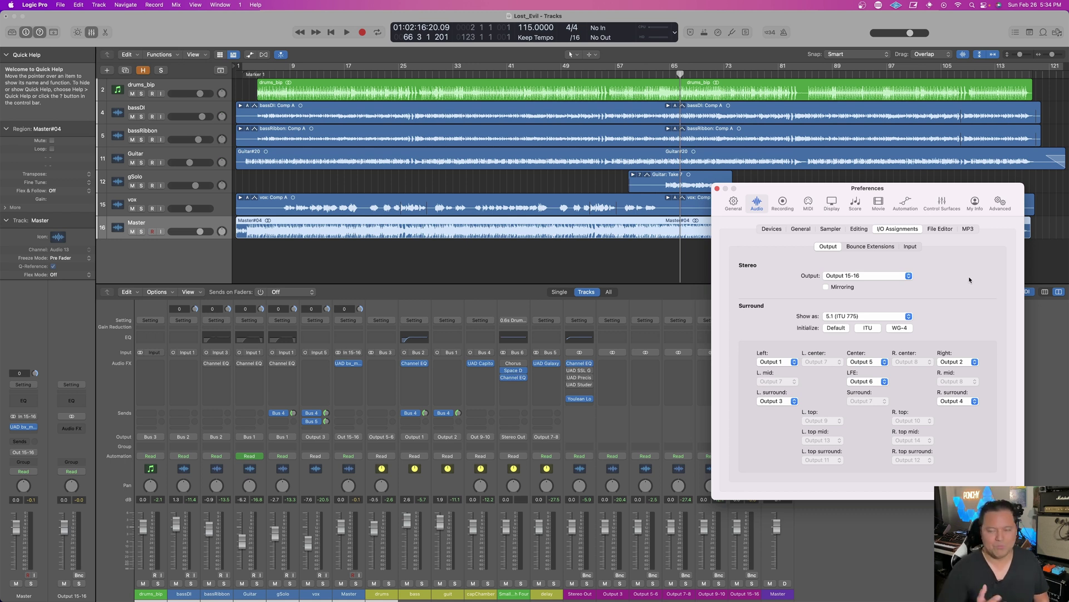
# Set the Stereo Output back to Output 1-2 and select the Master channel strip
pyautogui.click(863, 276)
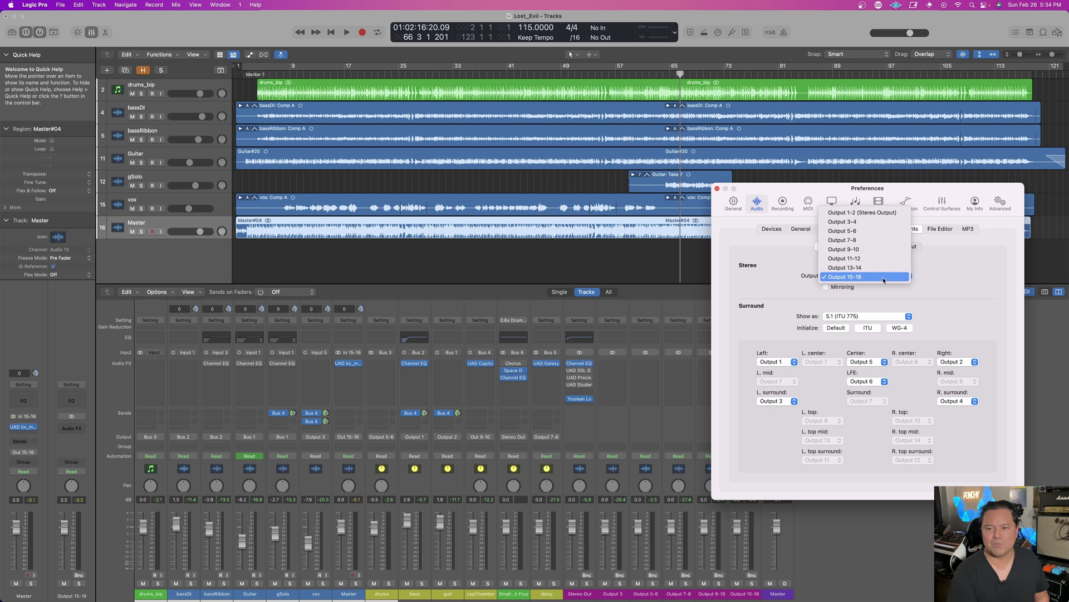
pyautogui.click(855, 215)
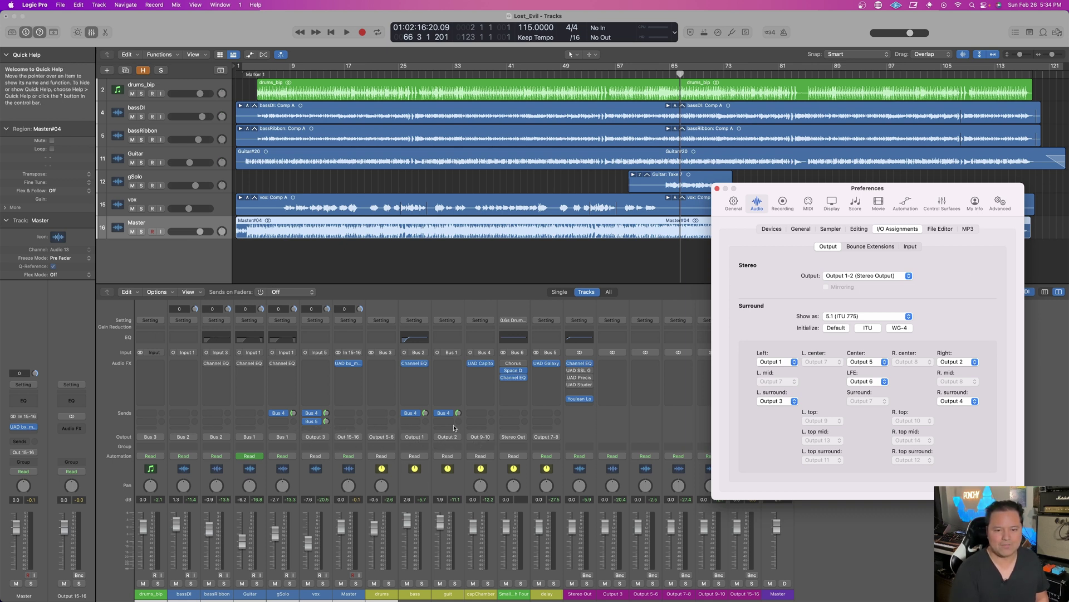
pyautogui.click(352, 595)
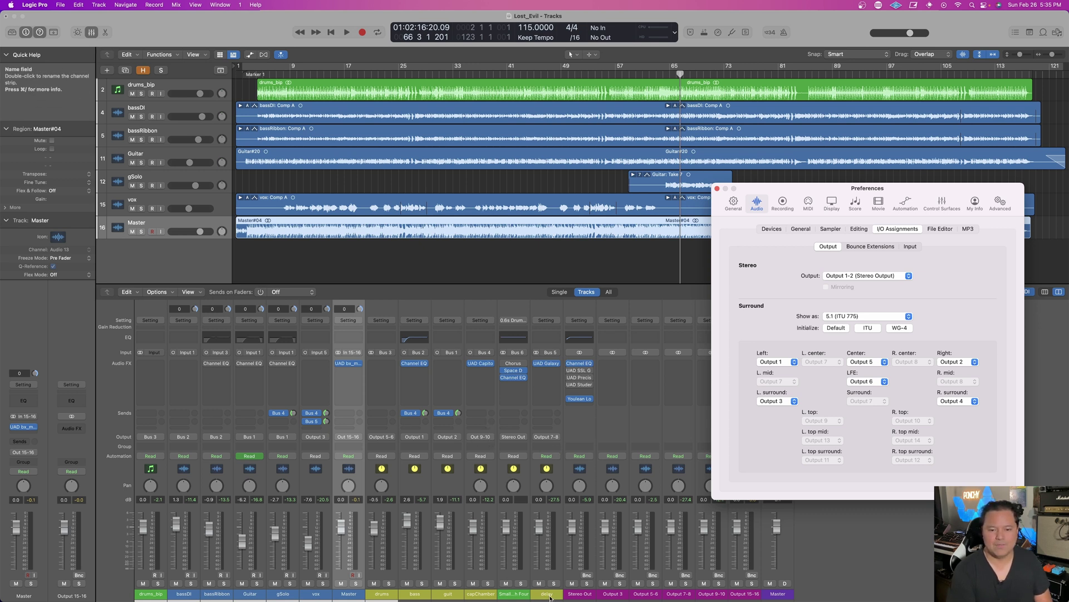
pyautogui.moveTo(548, 366)
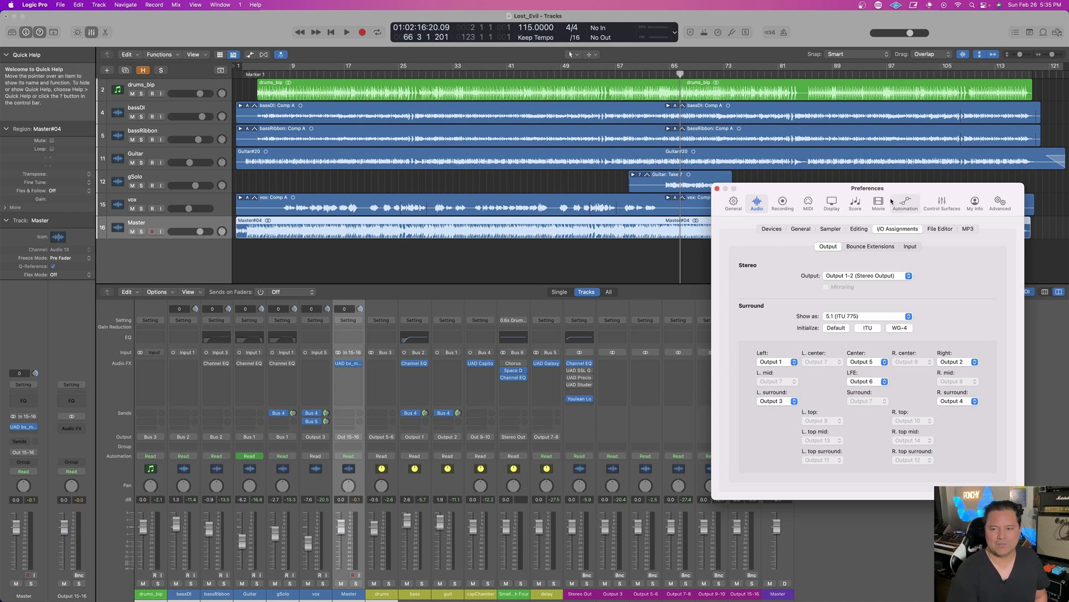
# Shift the Preferences window left and route the Stereo Output to Output 15-16
pyautogui.moveTo(891, 202); pyautogui.dragTo(730, 205)
pyautogui.click(705, 279)
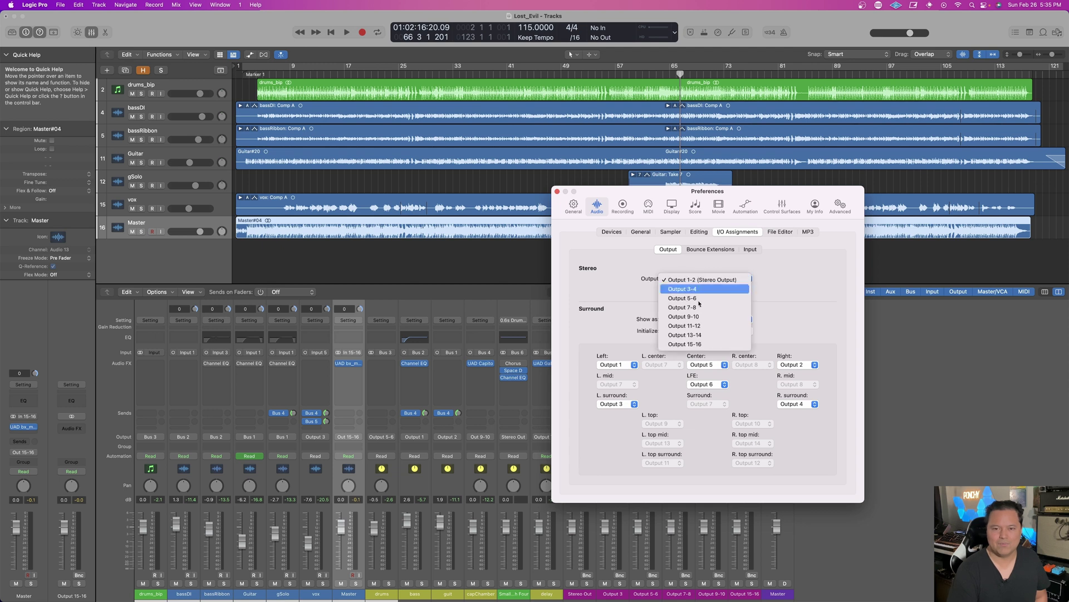
pyautogui.click(711, 345)
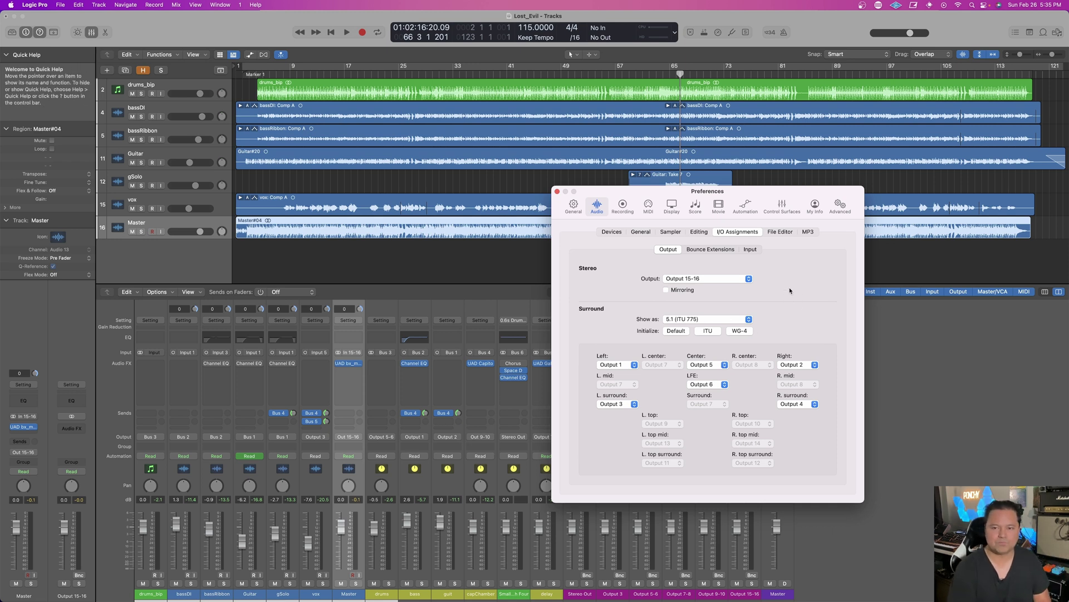
pyautogui.click(724, 278)
pyautogui.click(724, 280)
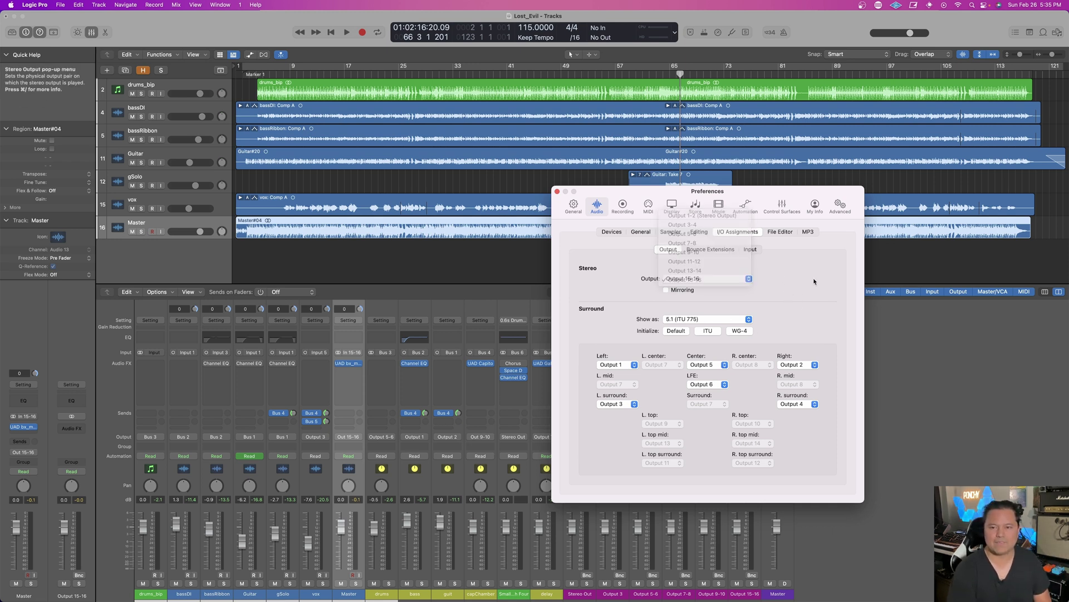
pyautogui.click(724, 279)
pyautogui.click(724, 280)
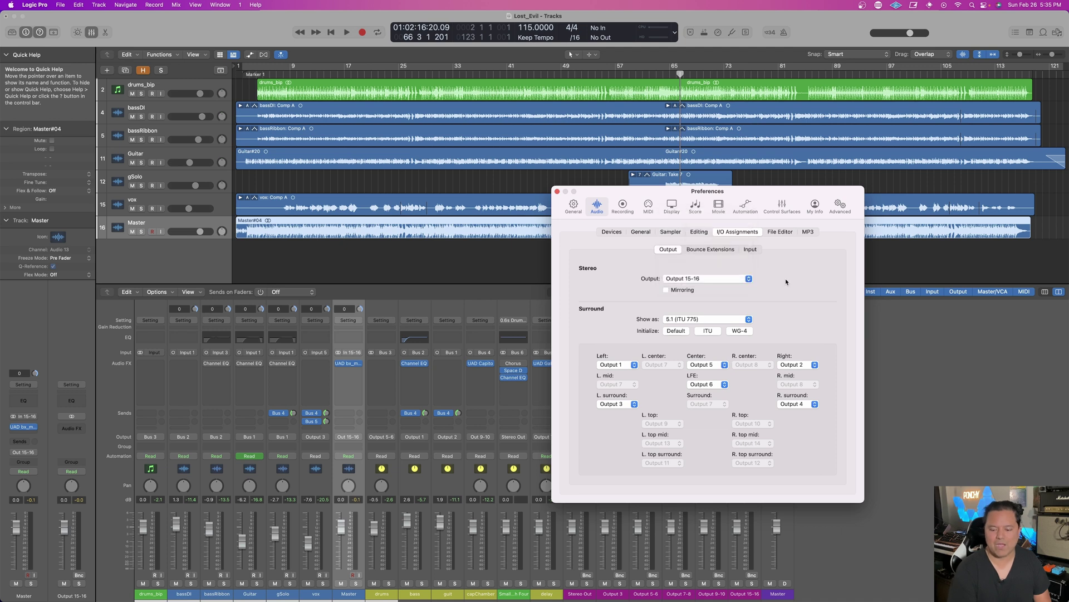
pyautogui.click(719, 280)
pyautogui.click(719, 281)
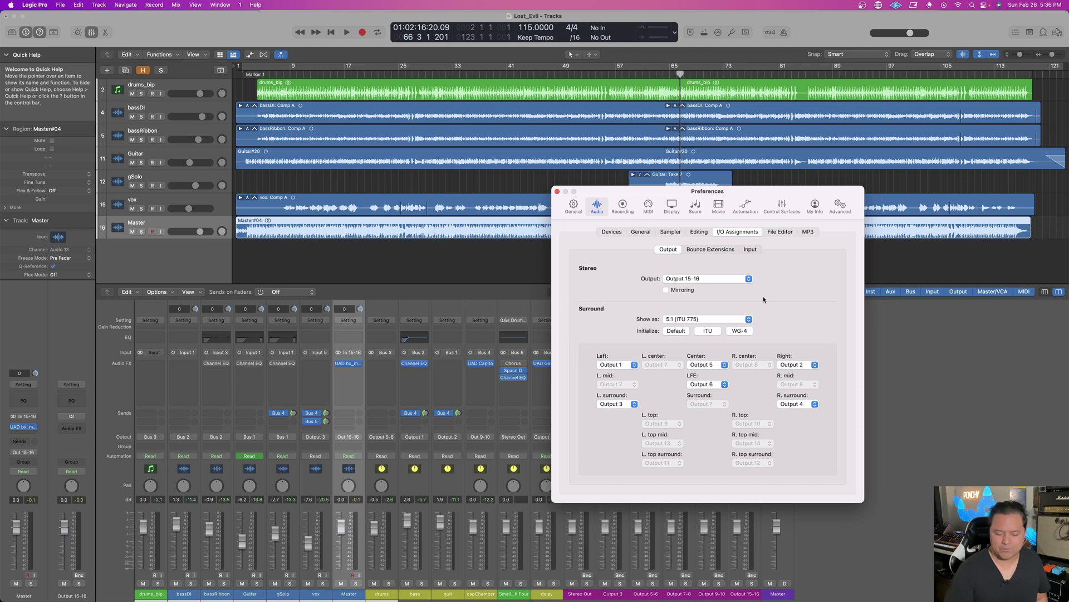
# Confirm Output 15-16 stays selected, then close the Preferences window
pyautogui.click(698, 279)
pyautogui.click(697, 280)
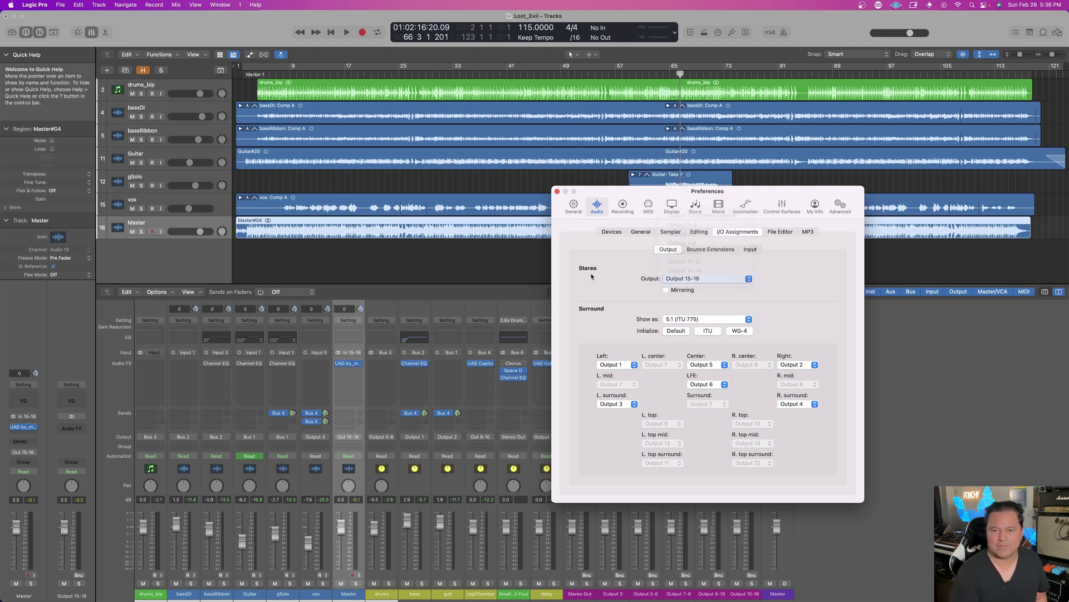
pyautogui.click(694, 278)
pyautogui.click(812, 285)
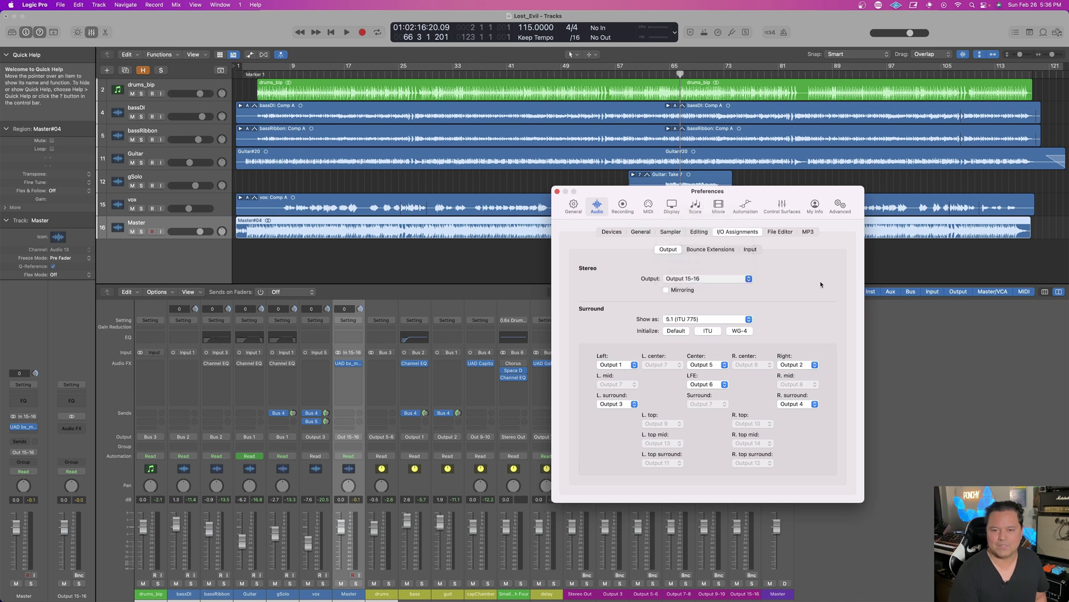
pyautogui.click(703, 278)
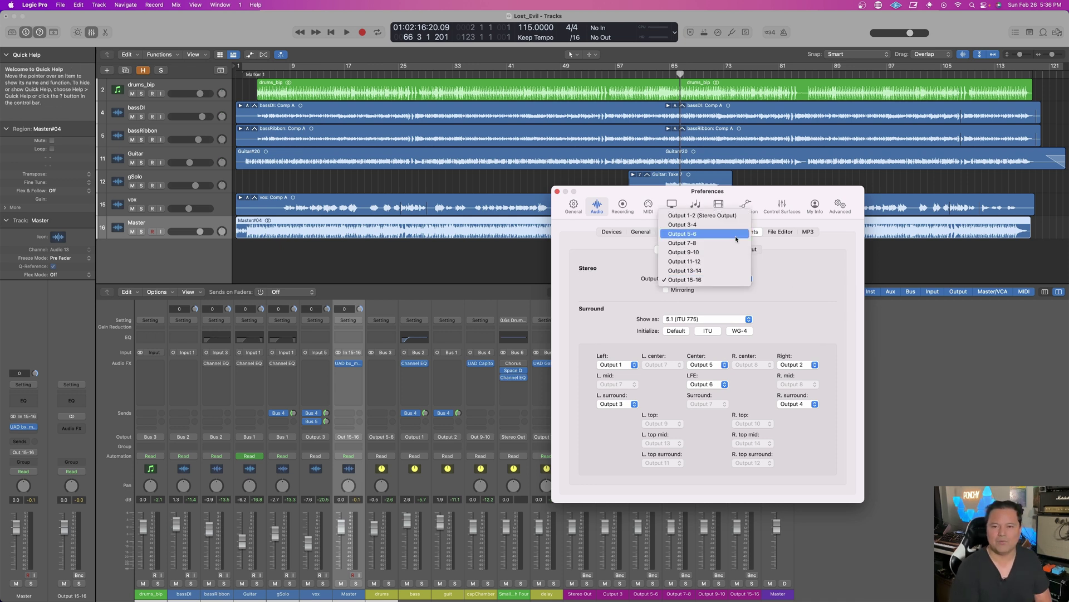
pyautogui.click(845, 316)
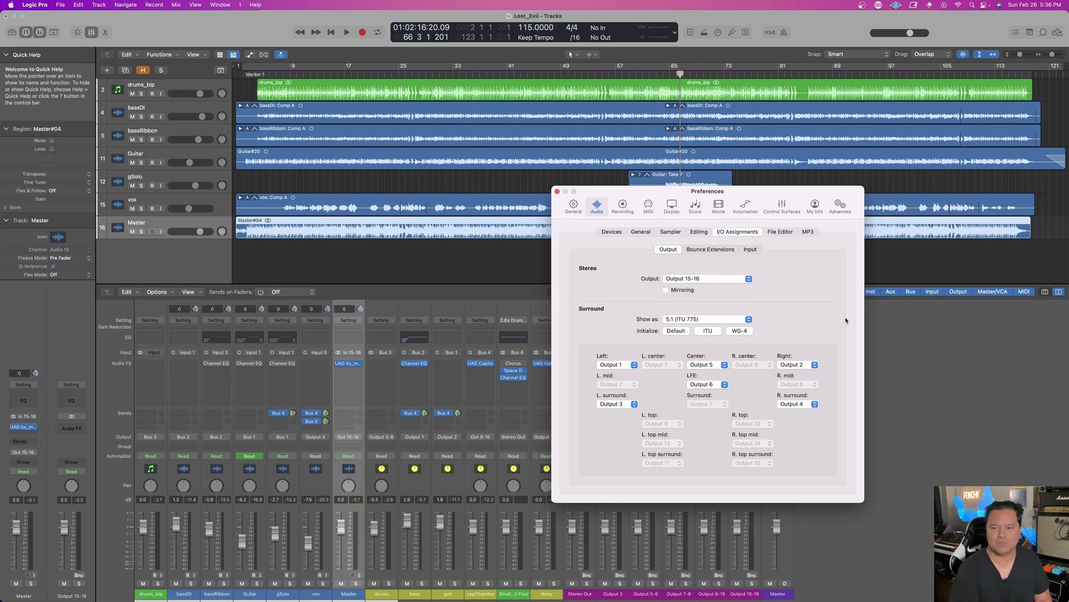
pyautogui.click(558, 192)
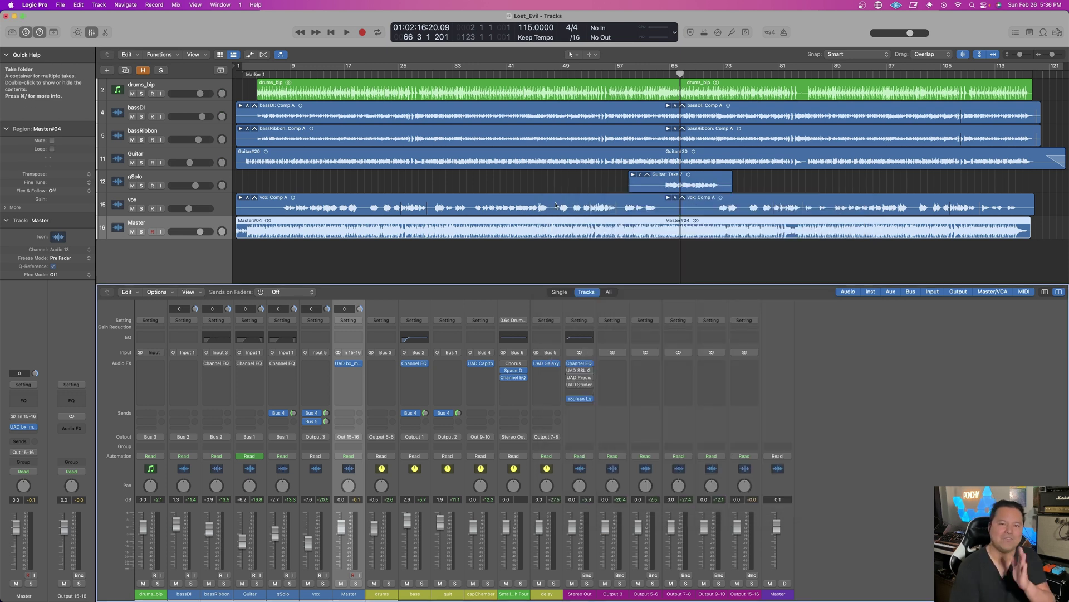
# Browse the bass channel's mono output options without changing them, then open the Logic Pro menu
pyautogui.click(426, 436)
pyautogui.moveTo(419, 467)
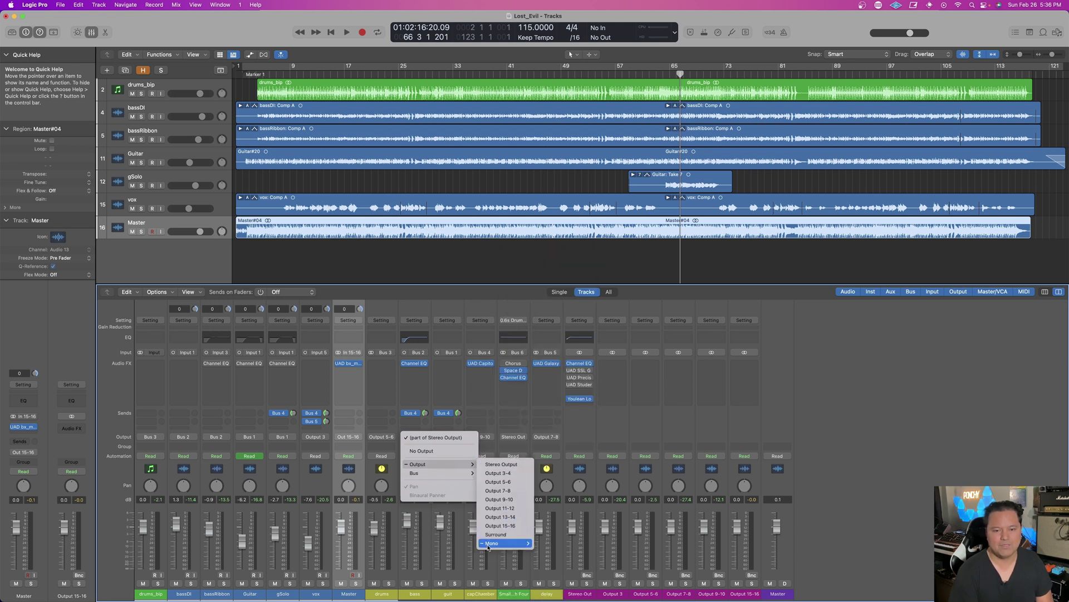
pyautogui.moveTo(502, 543)
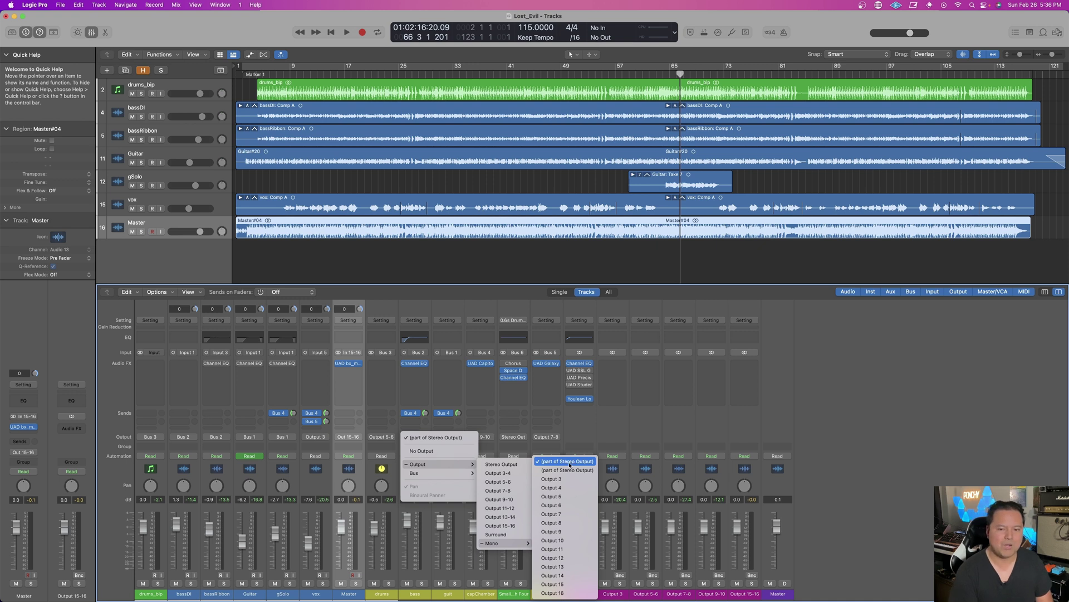
pyautogui.click(547, 461)
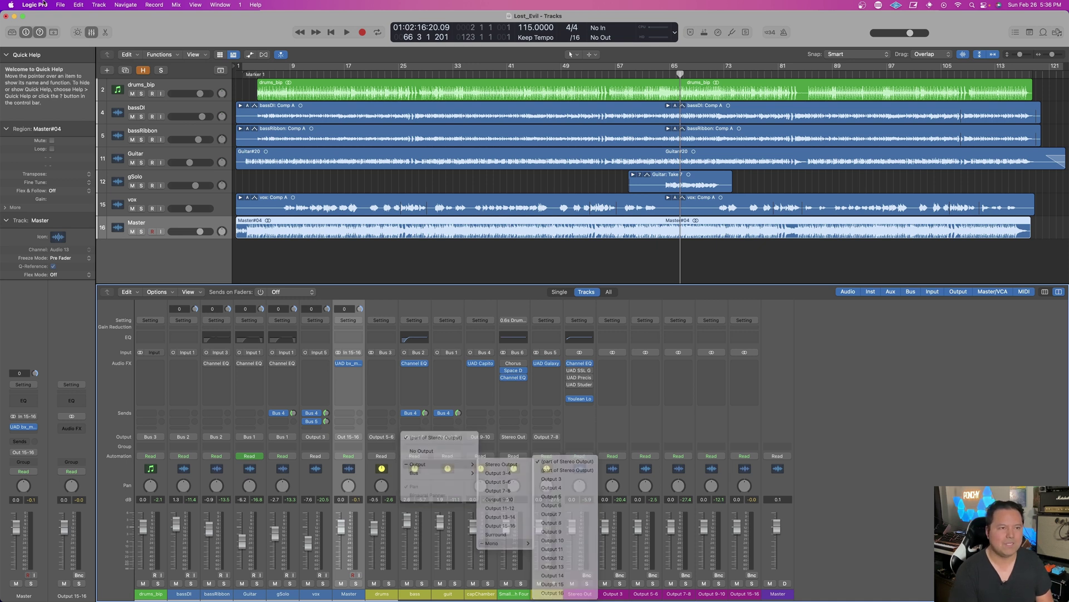
pyautogui.click(35, 4)
# Reopen the Audio preferences on I/O Assignments and move the window to the upper right
pyautogui.moveTo(39, 30)
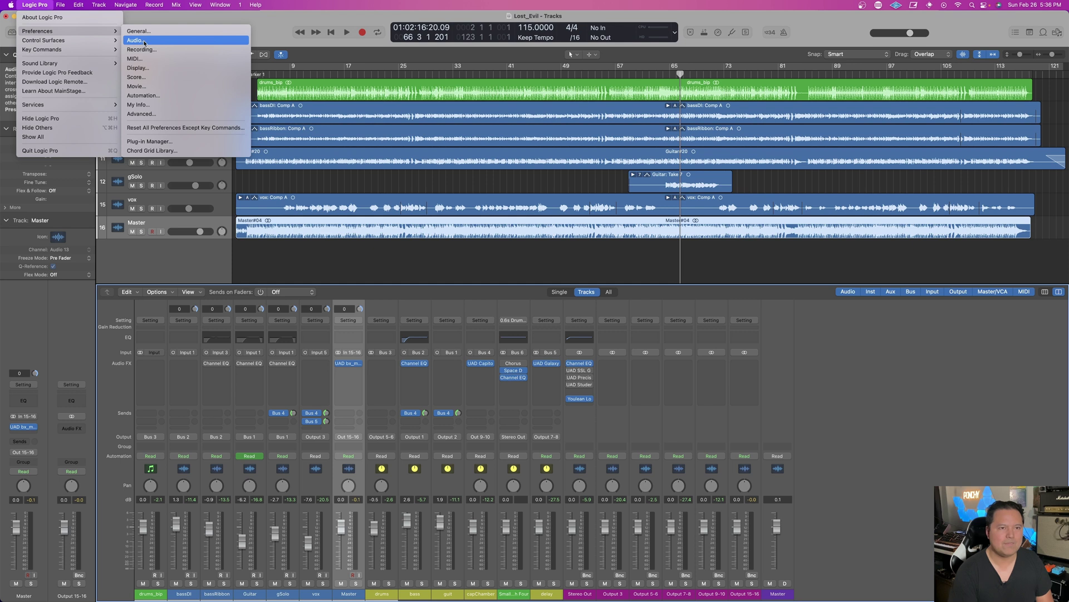
pyautogui.click(144, 41)
pyautogui.click(737, 231)
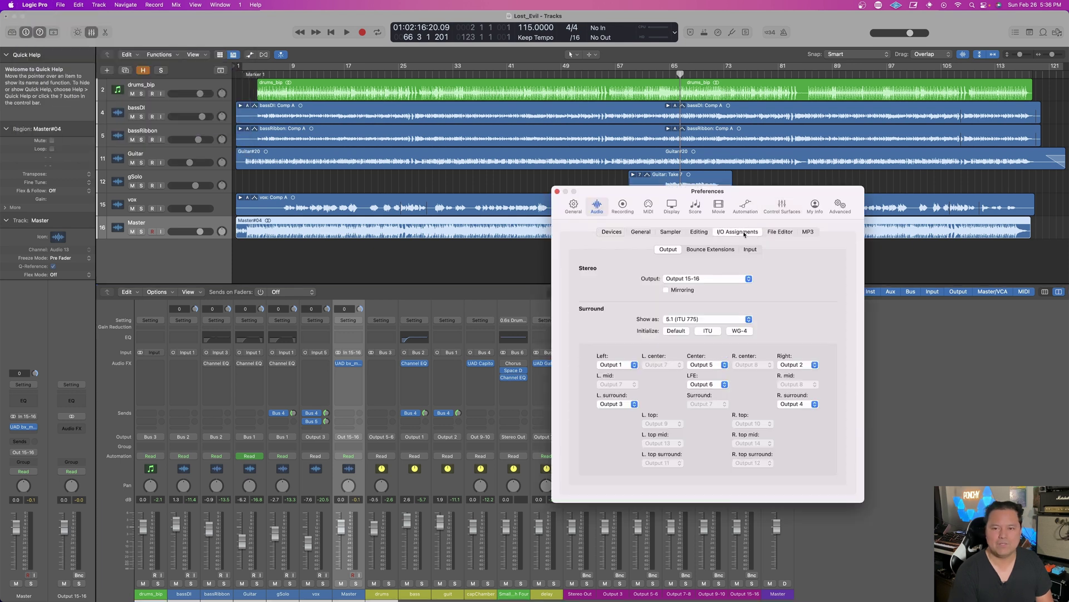
pyautogui.moveTo(747, 195); pyautogui.dragTo(934, 89)
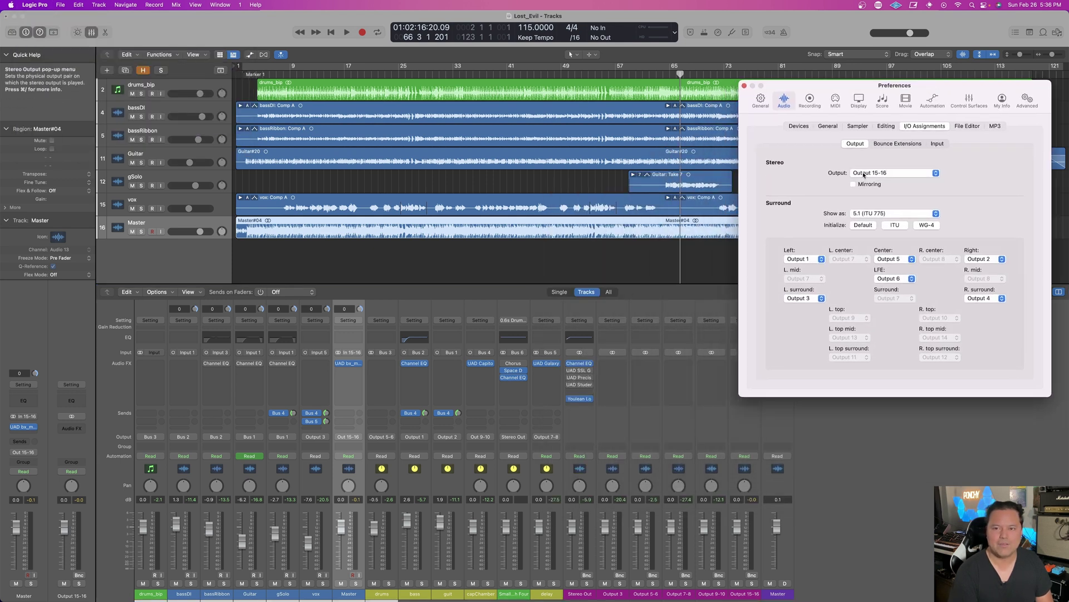
# Confirm the Stereo Output remains Output 15-16, then open the bass channel's output menu
pyautogui.click(892, 174)
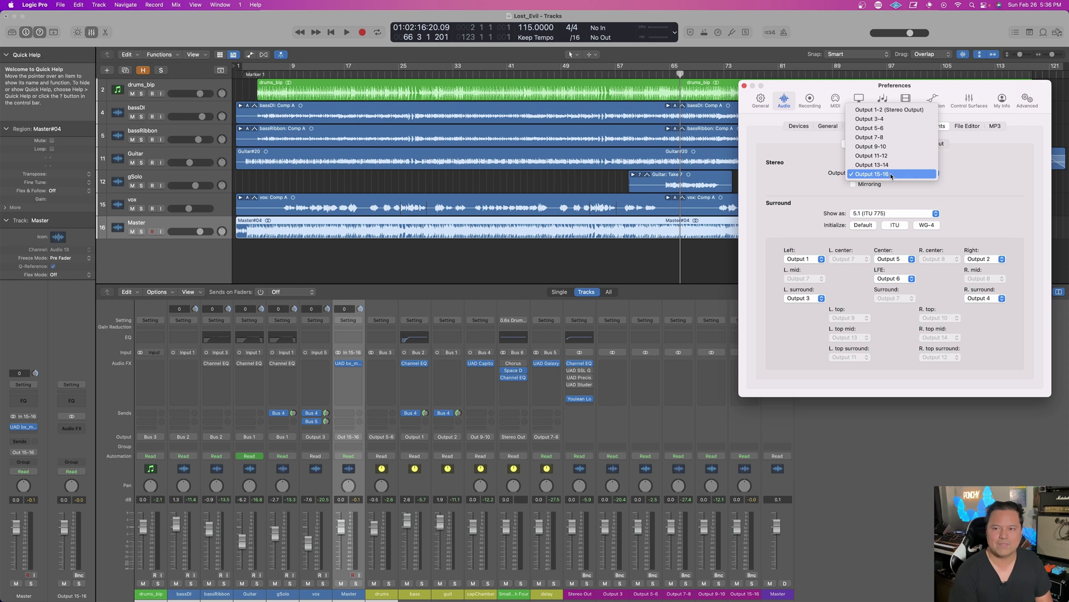
pyautogui.click(891, 174)
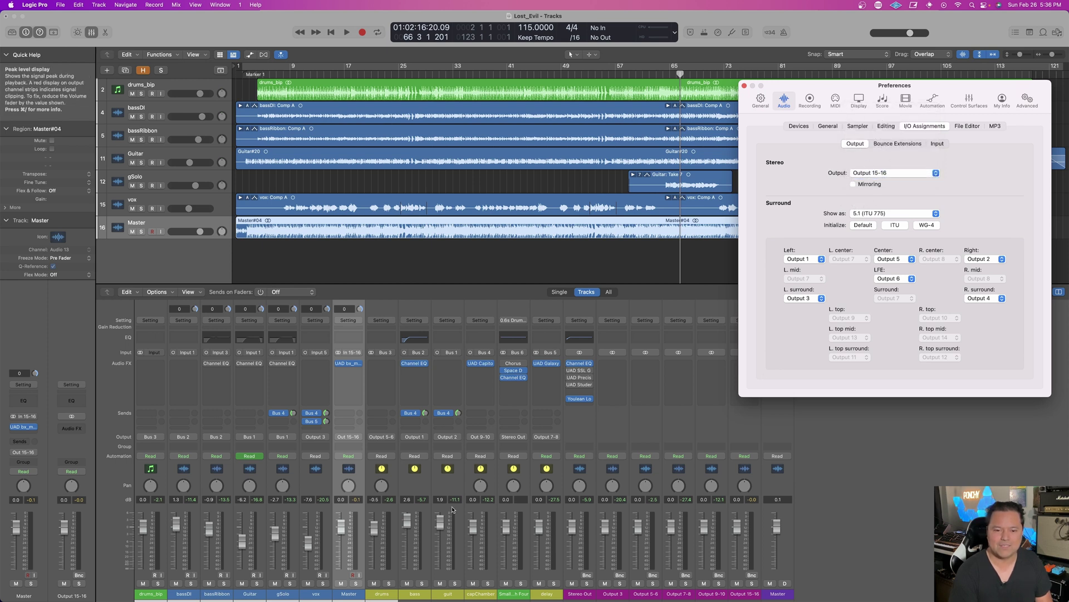
pyautogui.click(416, 440)
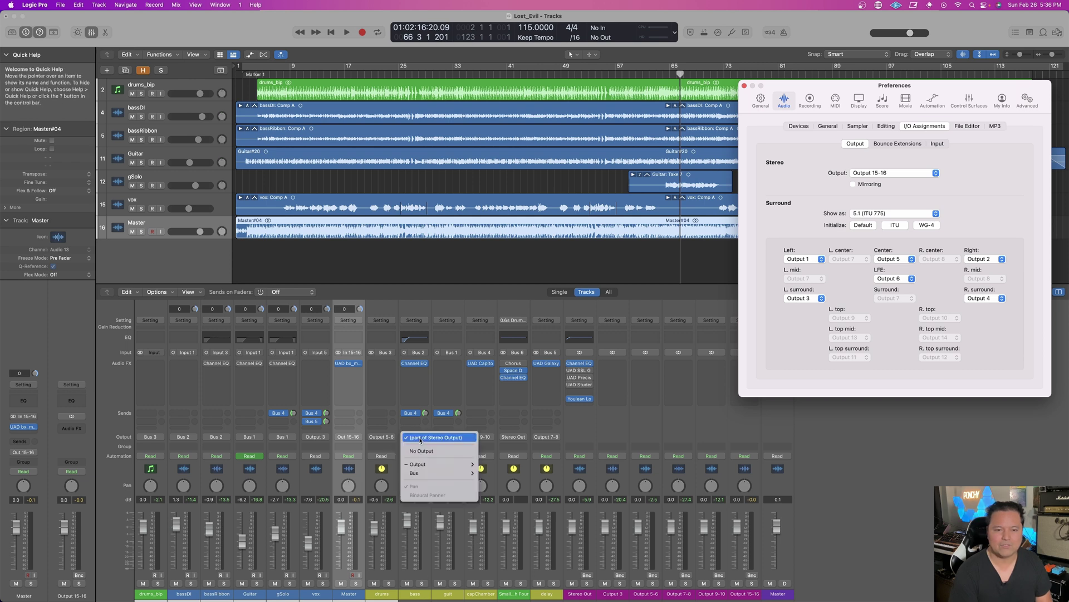
pyautogui.moveTo(440, 464)
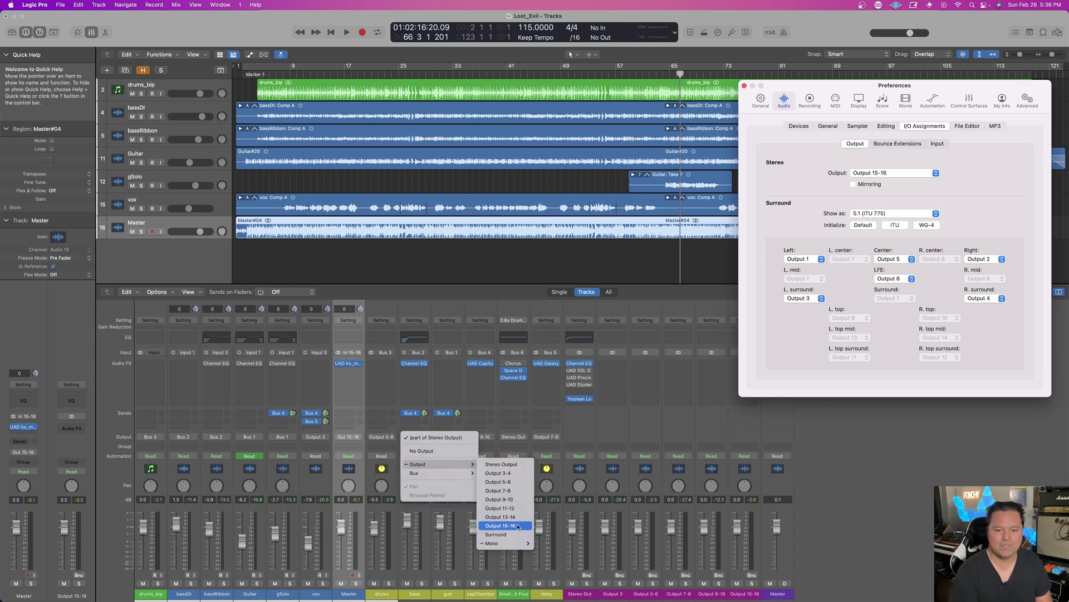
pyautogui.moveTo(501, 544)
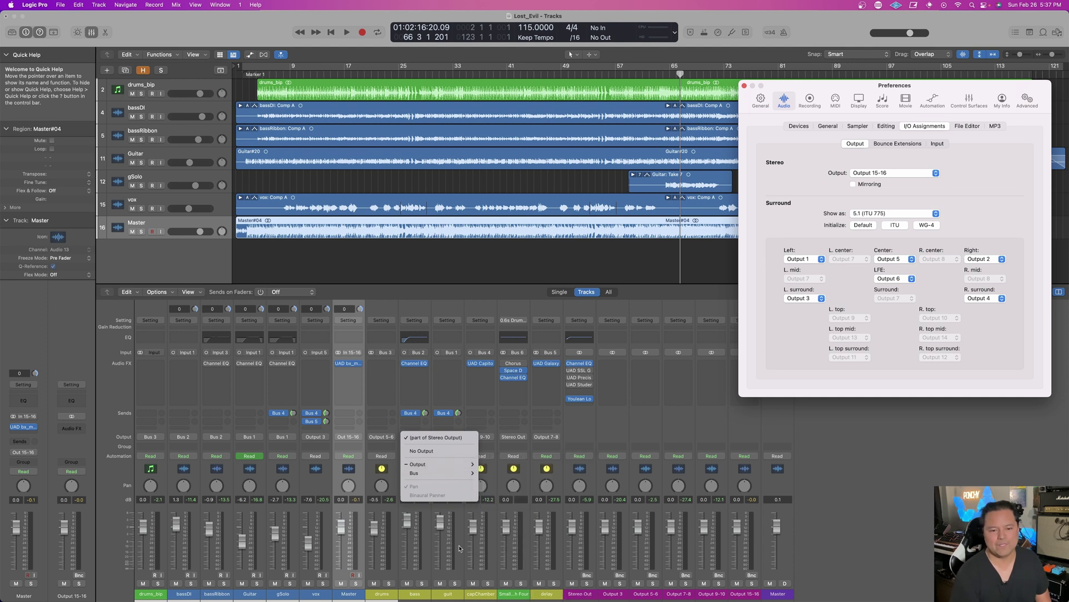
# Close the bass output menu and browse the guit channel's mono outputs without changing routing
pyautogui.click(447, 436)
pyautogui.click(446, 436)
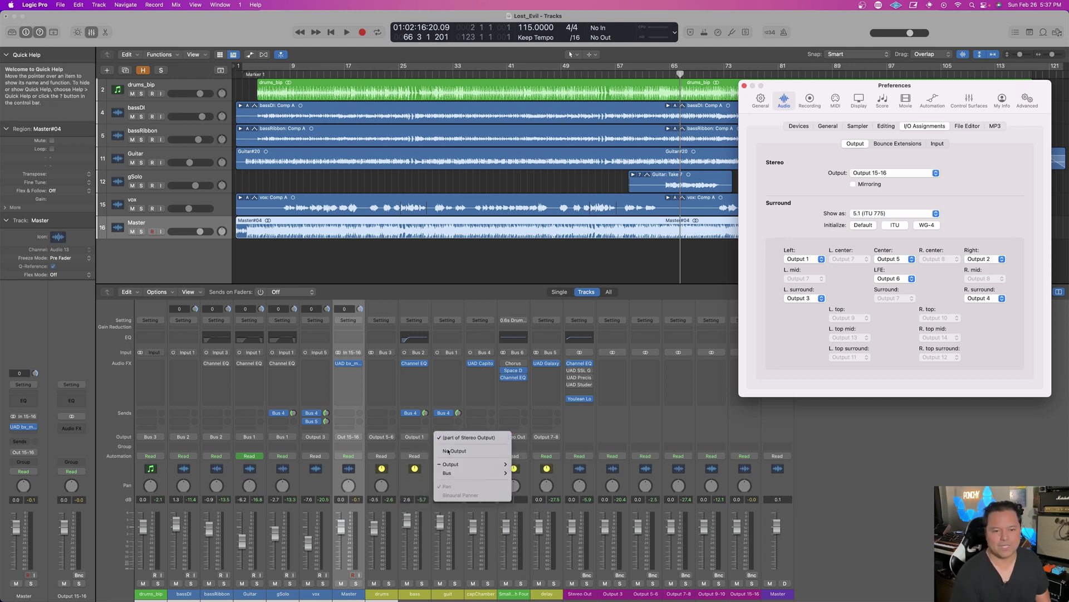
pyautogui.moveTo(537, 543)
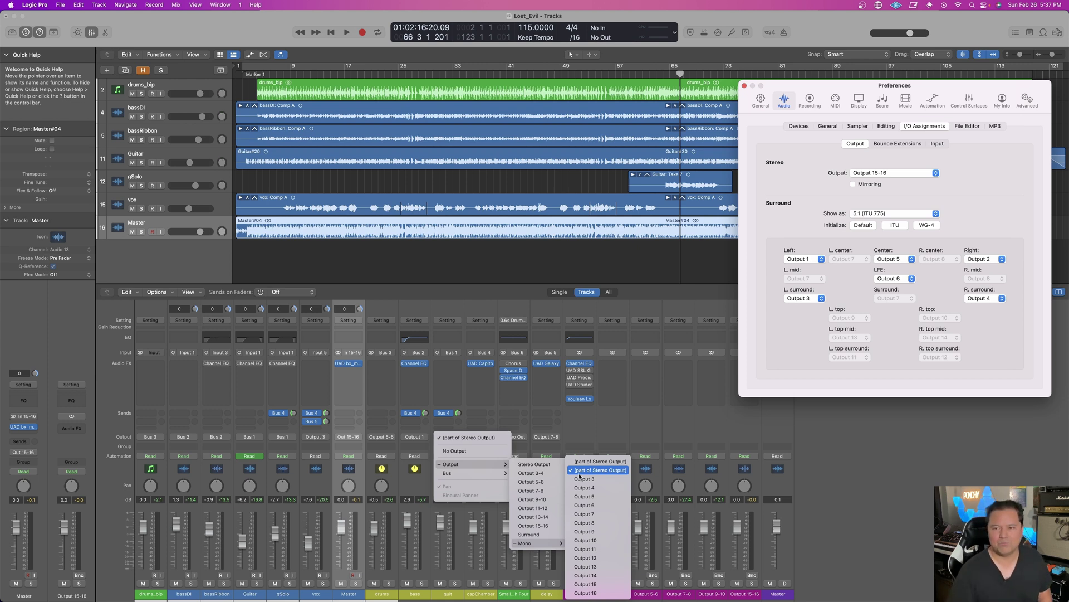
pyautogui.click(784, 352)
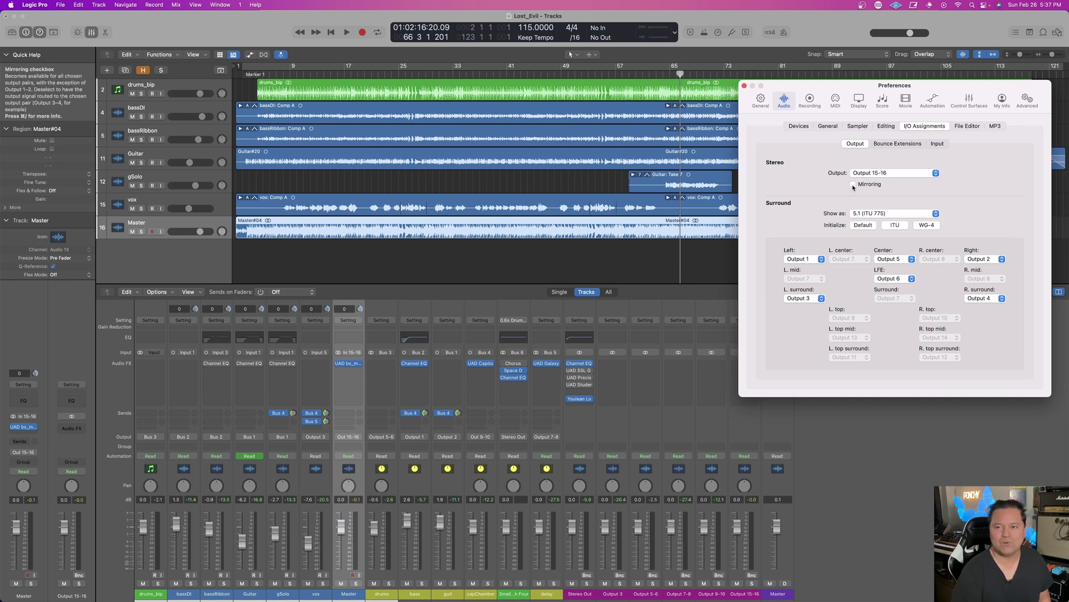
# Keep Logic's stereo output on Output 15-16 and close the Preferences window
pyautogui.click(921, 173)
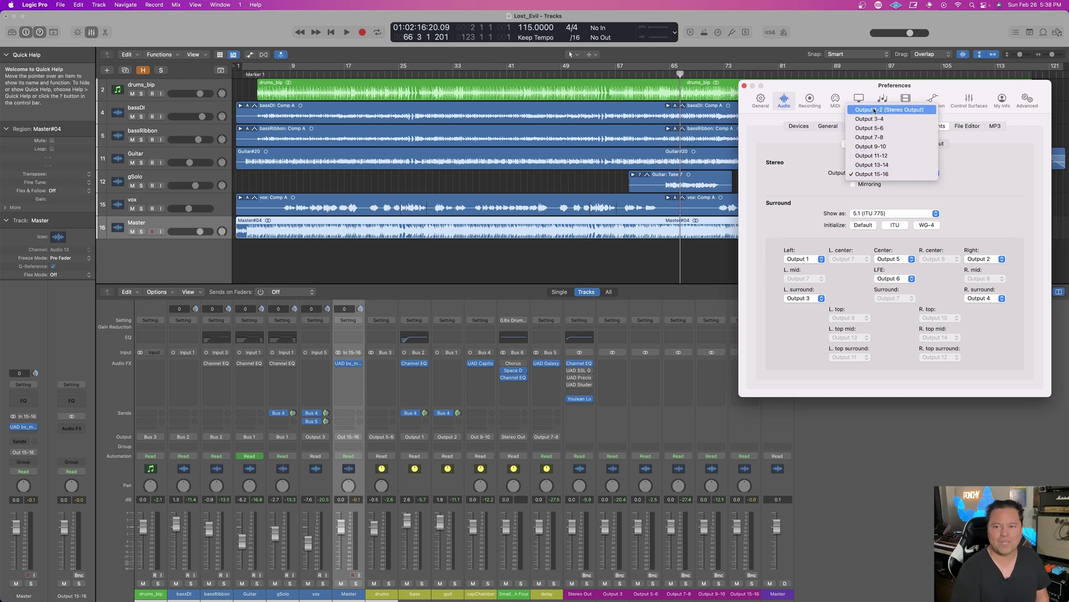
pyautogui.click(1018, 182)
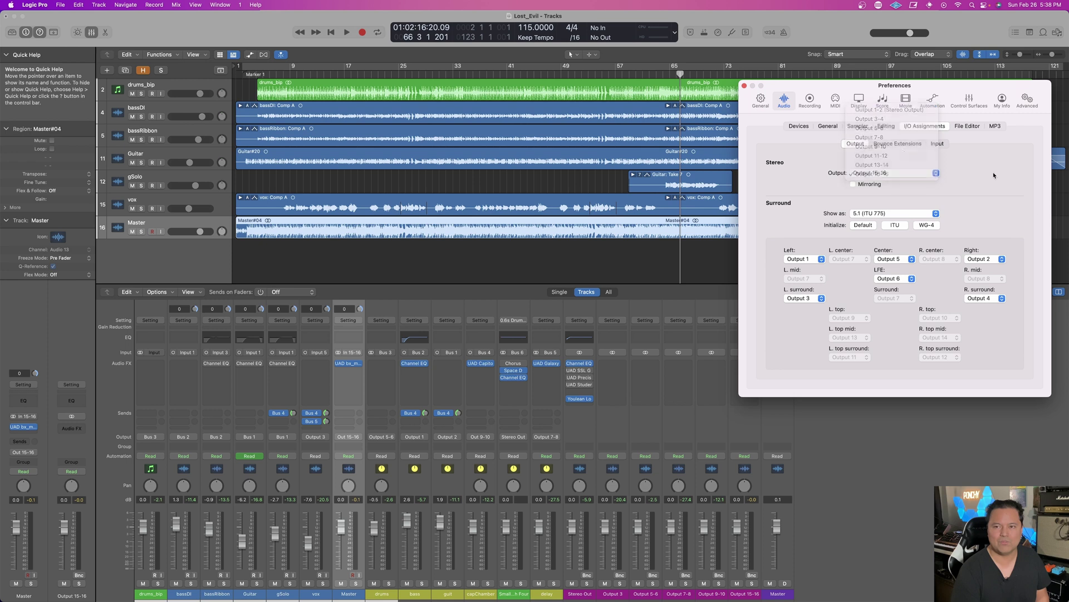
pyautogui.click(745, 87)
pyautogui.click(863, 427)
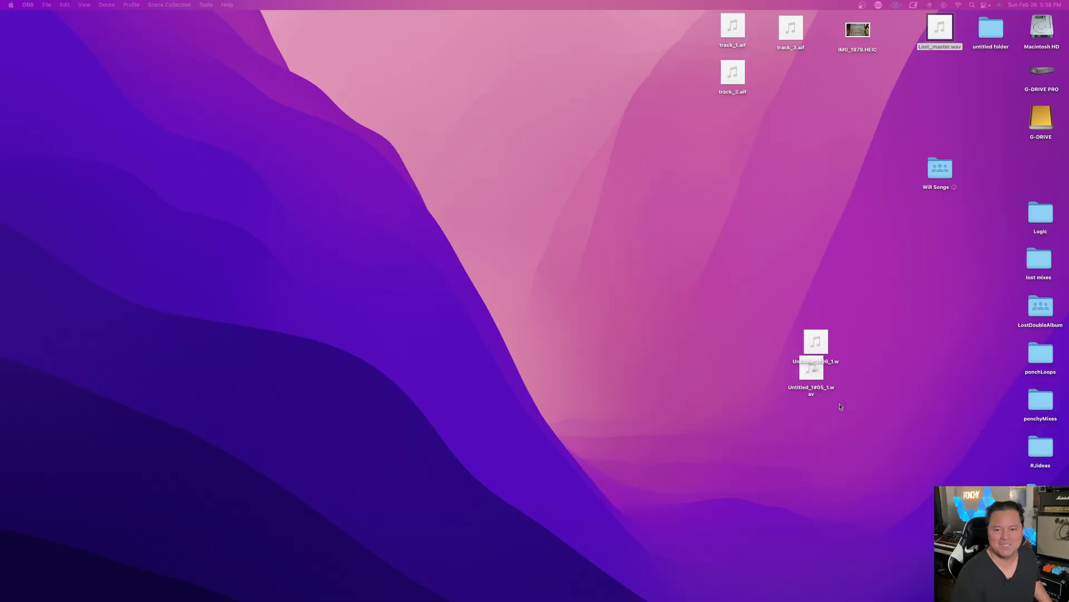
# Switch to the Finder desktop and set the Mac's sound output to BiG SiX in Control Center
pyautogui.press('super+Tab')
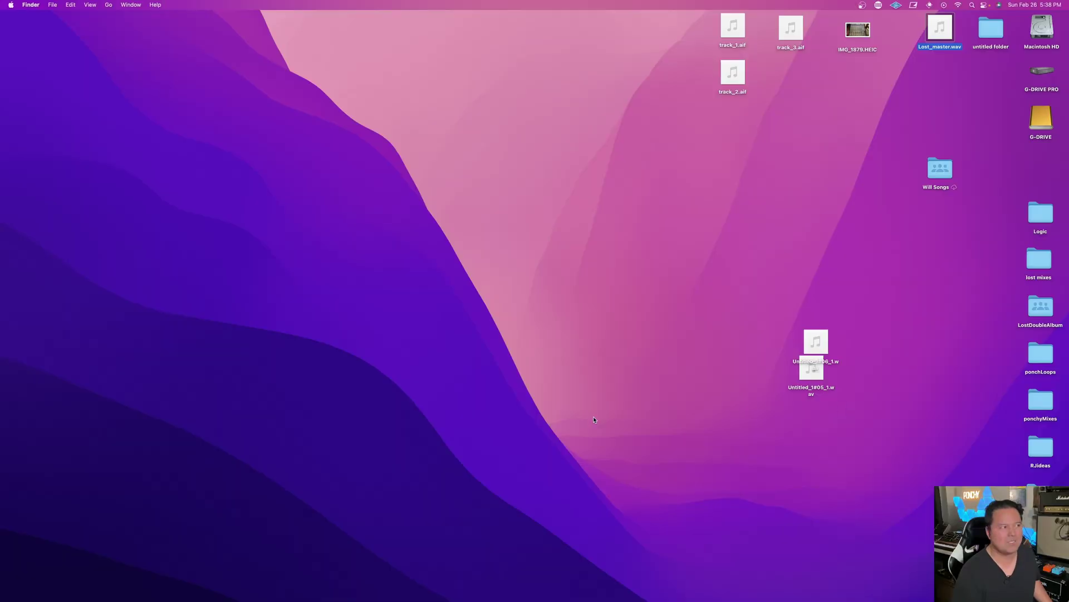
pyautogui.moveTo(632, 599)
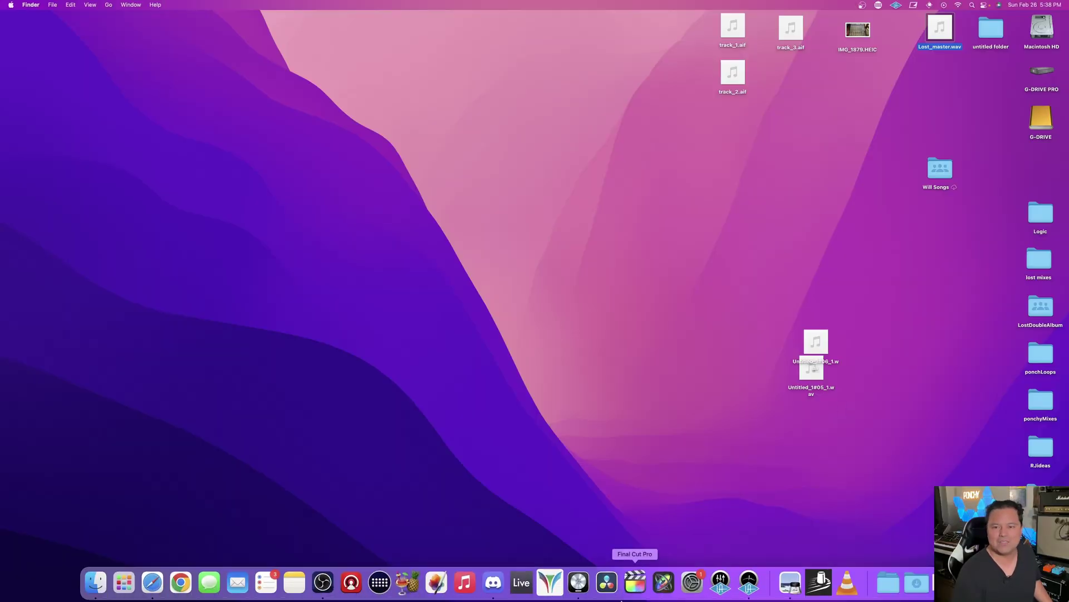
pyautogui.click(907, 349)
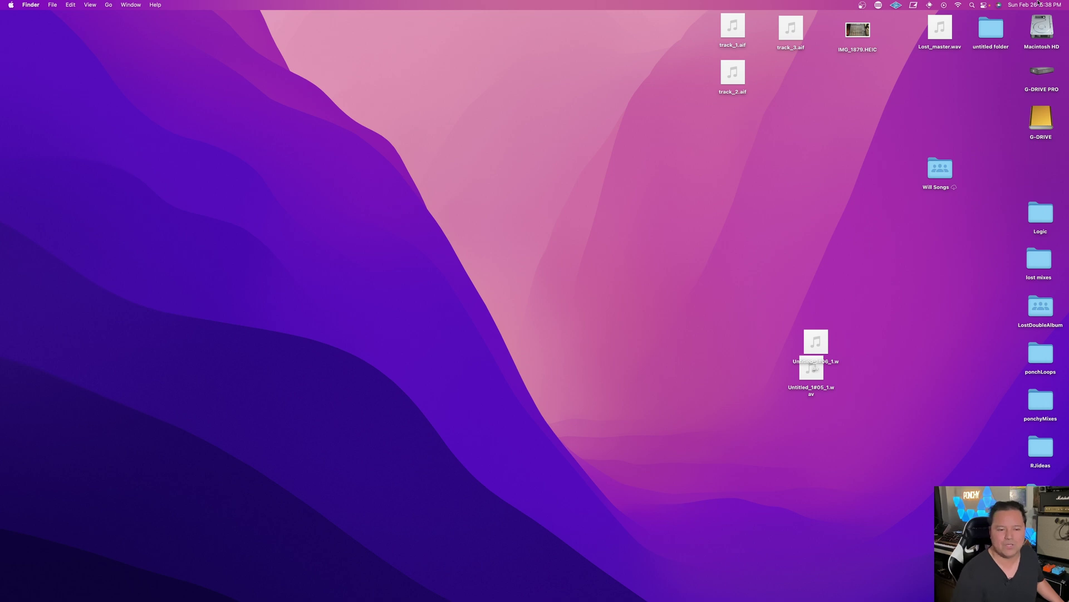
pyautogui.click(983, 5)
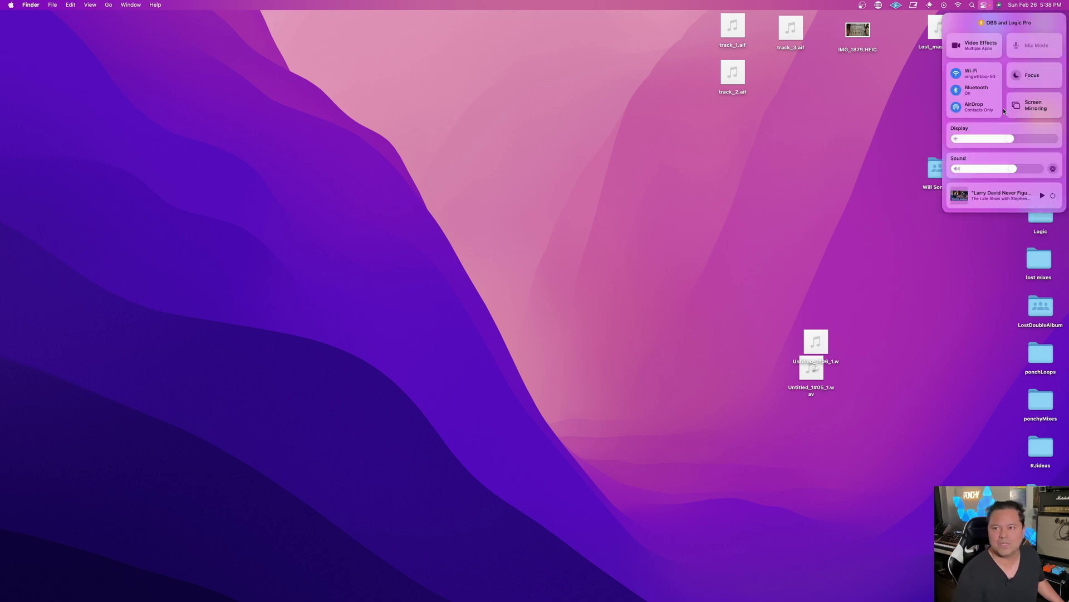
pyautogui.click(1052, 160)
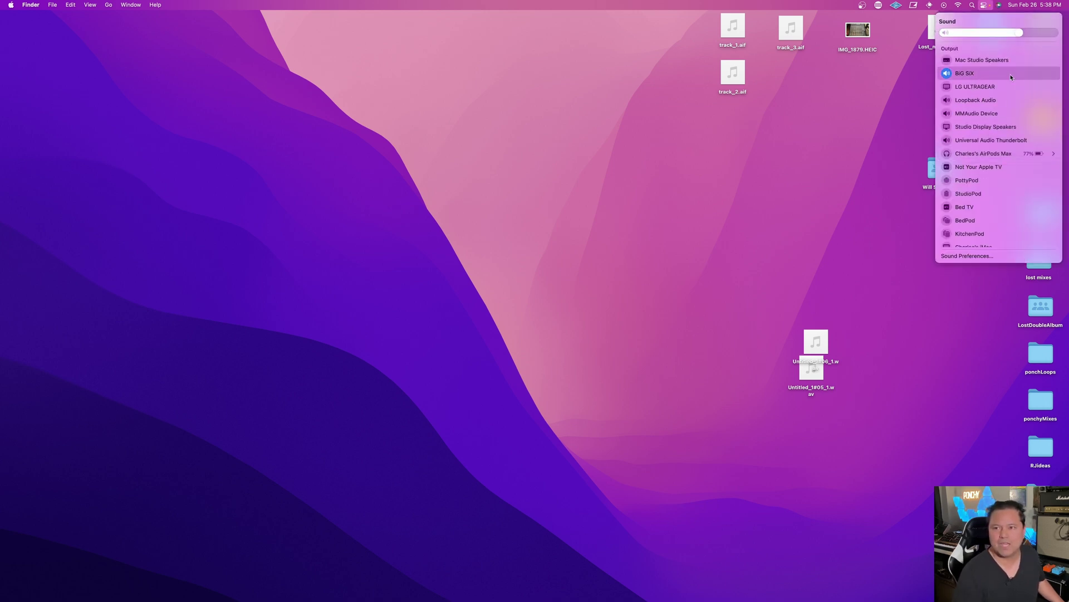
pyautogui.click(949, 76)
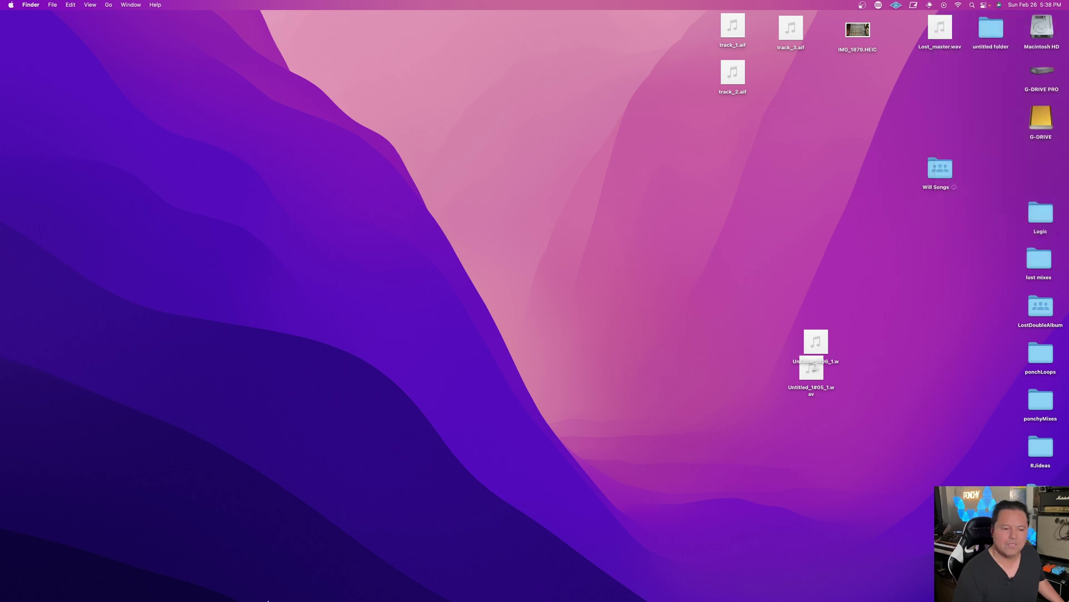
# Launch Audio MIDI Setup from Launchpad's Other folder
pyautogui.click(124, 582)
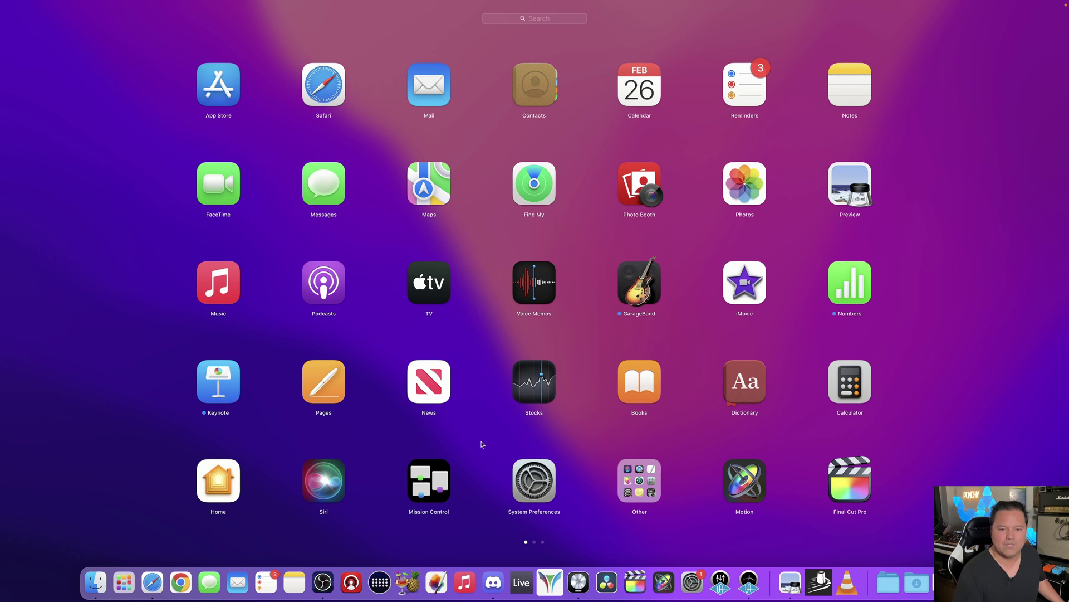
pyautogui.click(638, 485)
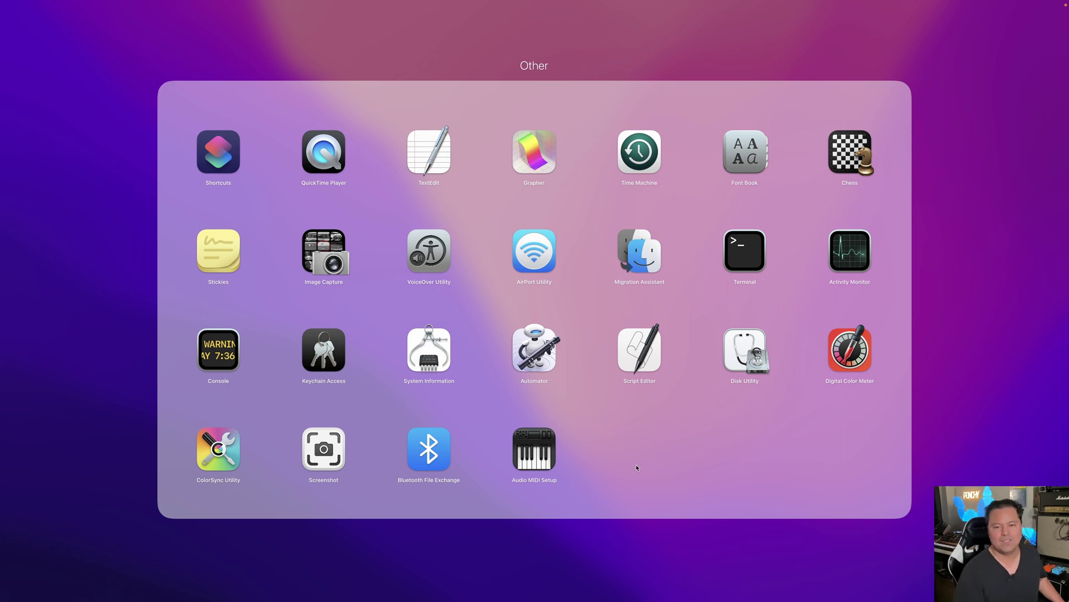
pyautogui.click(534, 453)
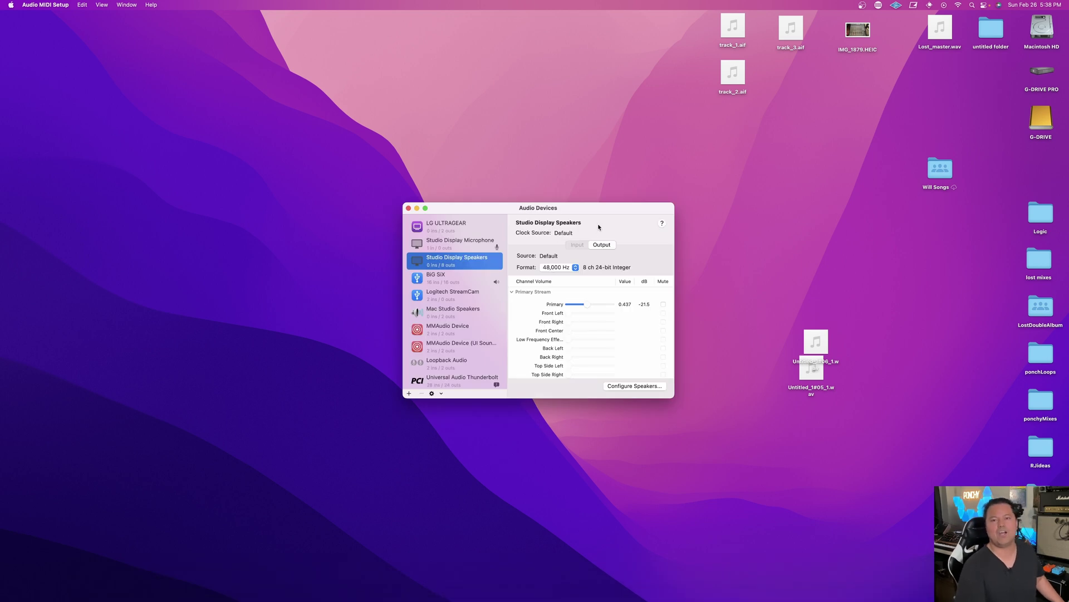
# Select BiG SiX in Audio Devices, relaunching Audio MIDI Setup from Launchpad's Other folder
pyautogui.click(446, 280)
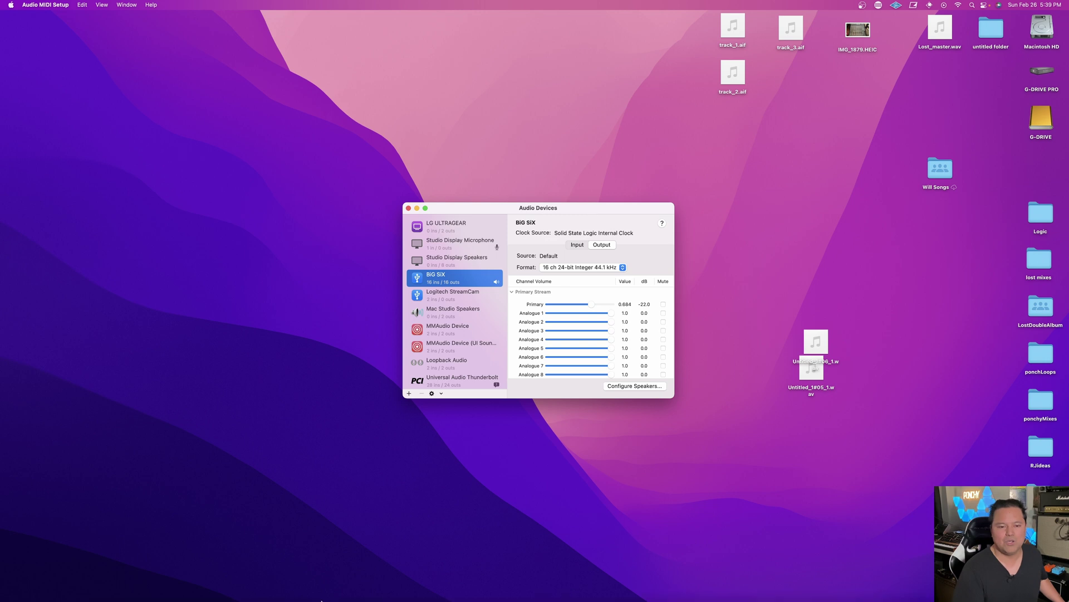
pyautogui.click(122, 582)
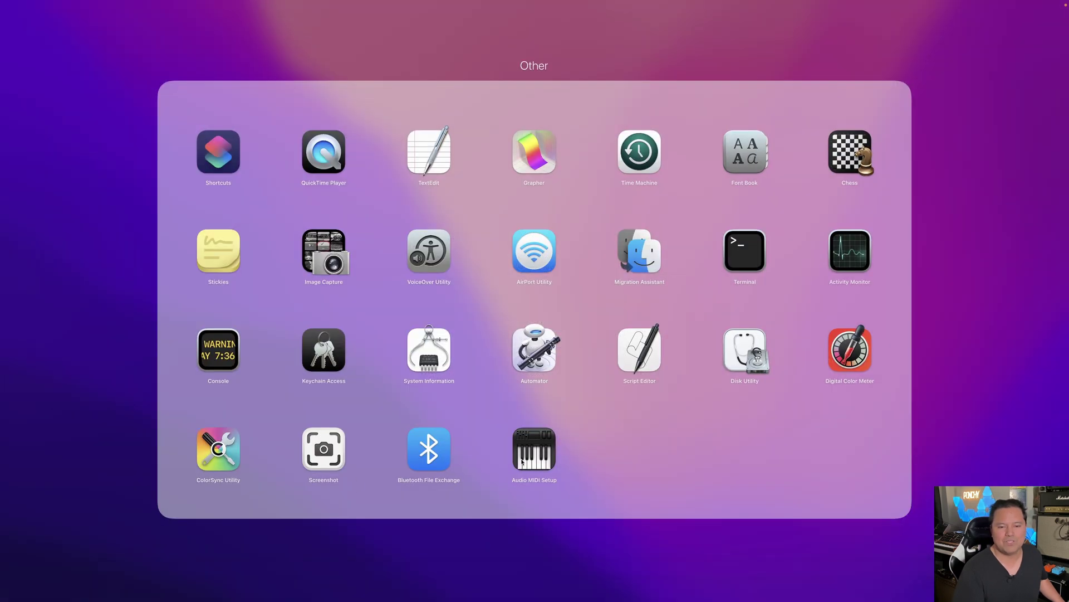
pyautogui.click(607, 546)
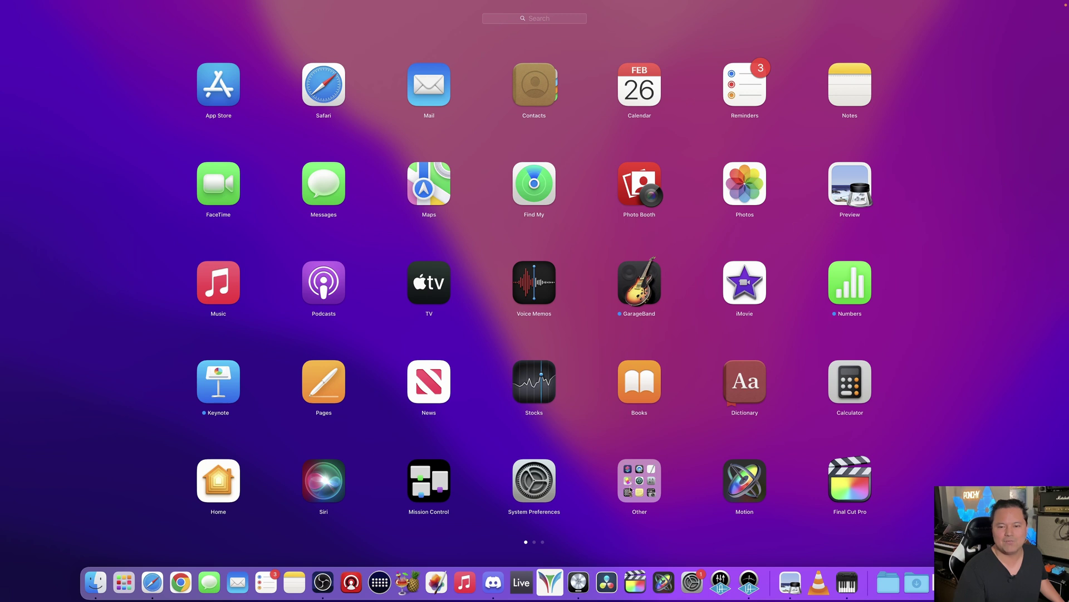
pyautogui.click(644, 500)
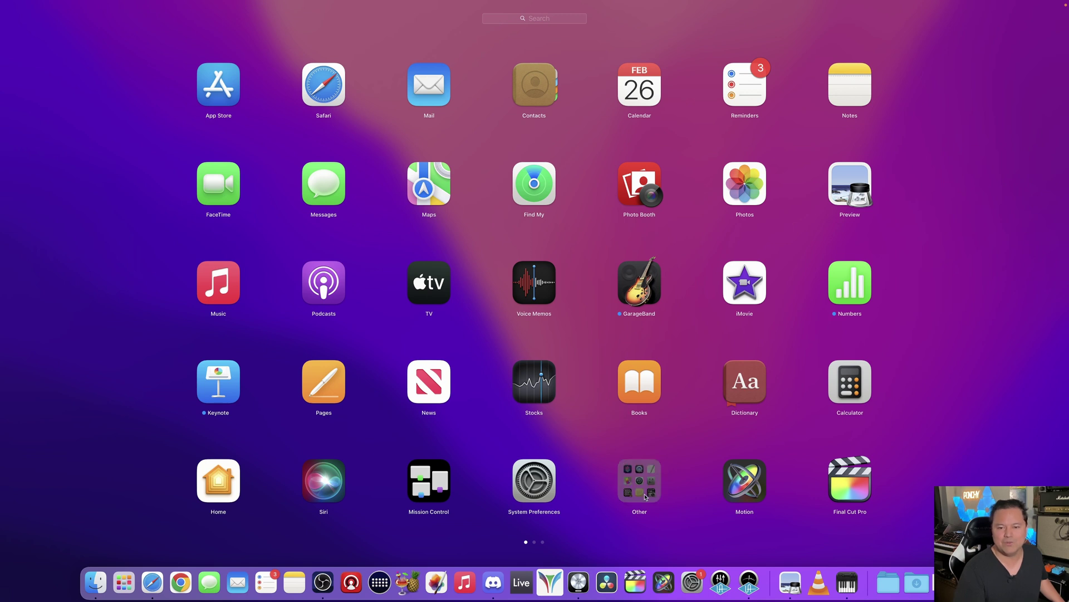
pyautogui.click(535, 451)
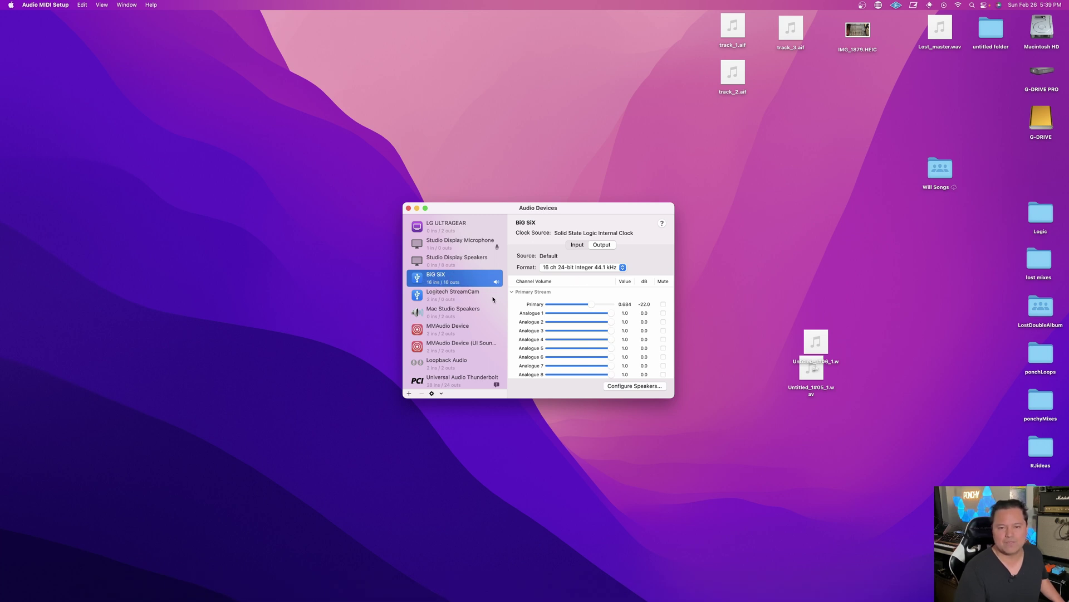
# In BiG SiX's Configure Speakers, assign Left to Analogue 15 and Right to Analogue 16
pyautogui.click(630, 386)
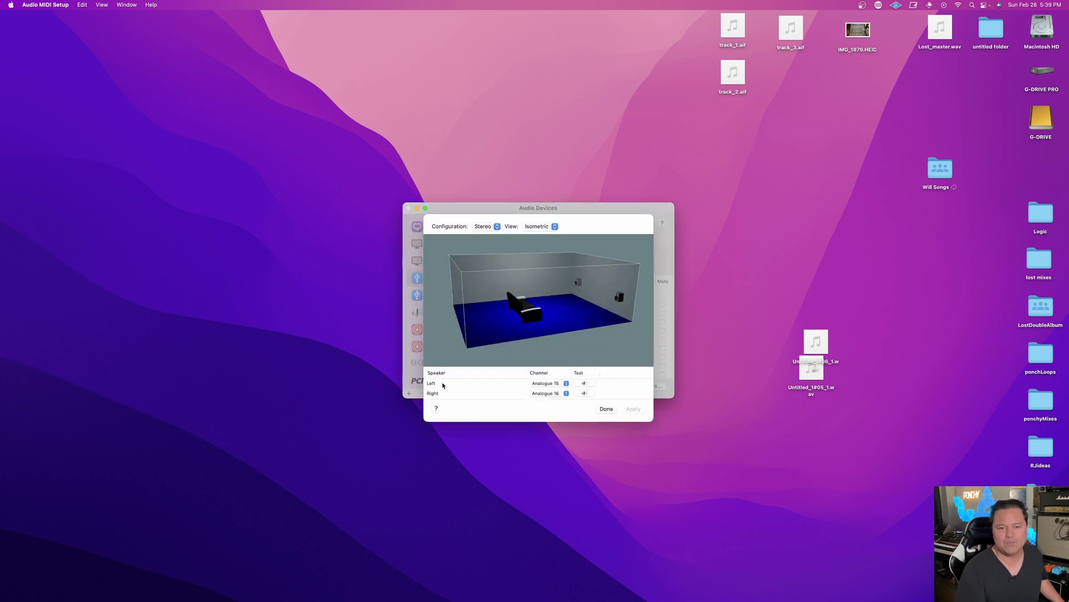
pyautogui.click(559, 384)
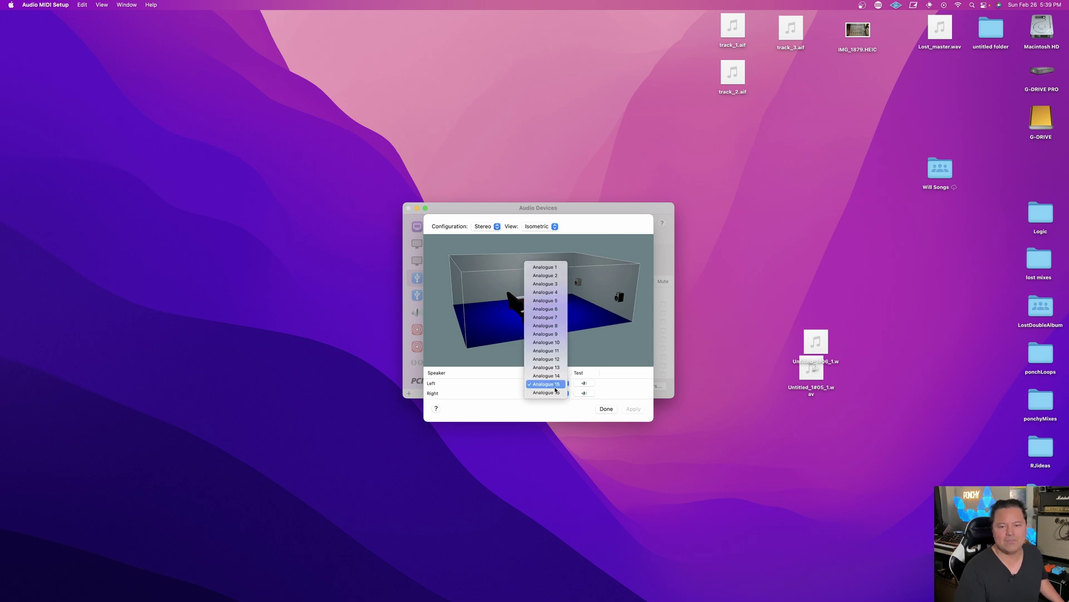
pyautogui.click(473, 395)
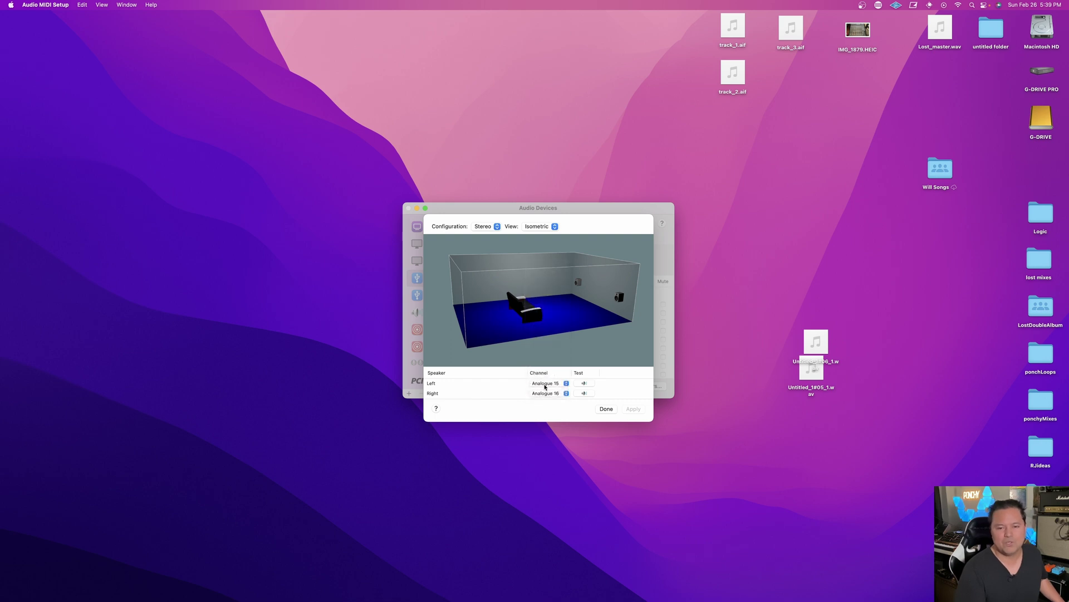
pyautogui.click(495, 385)
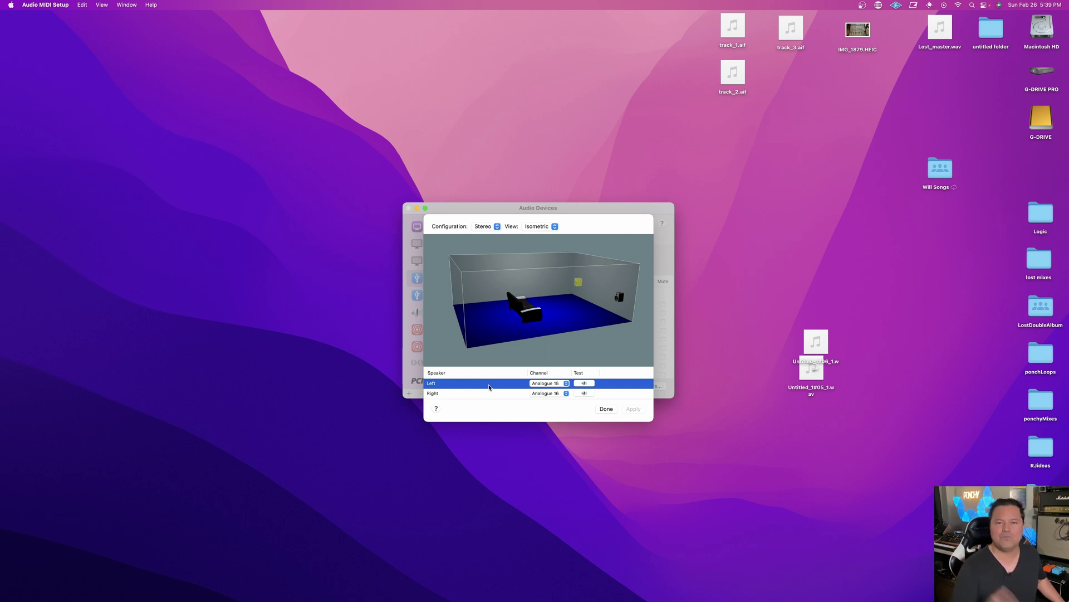
pyautogui.click(546, 384)
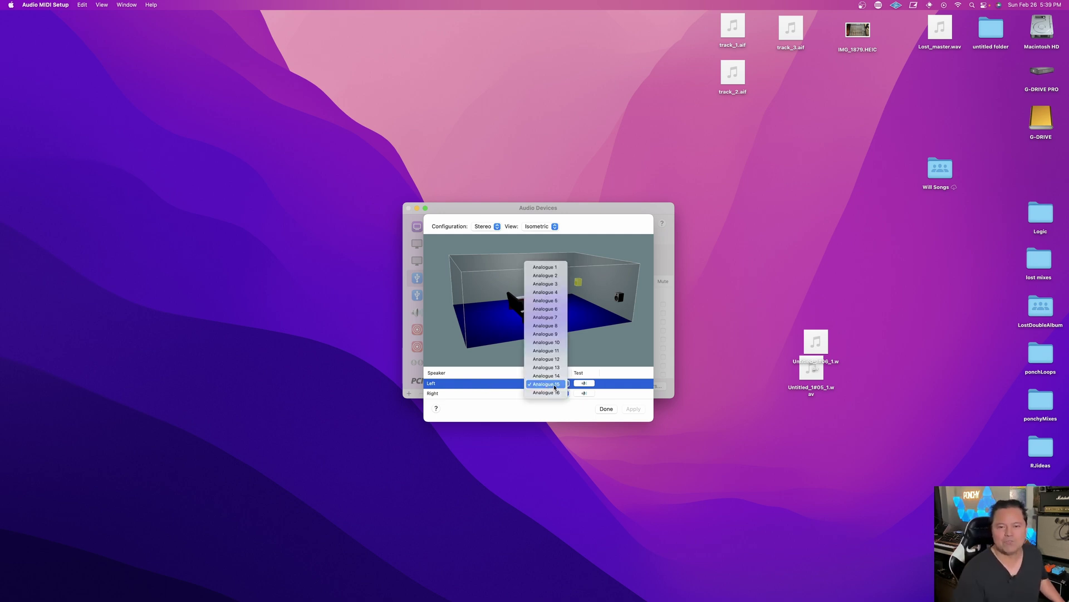
pyautogui.click(555, 384)
pyautogui.click(545, 393)
pyautogui.click(546, 394)
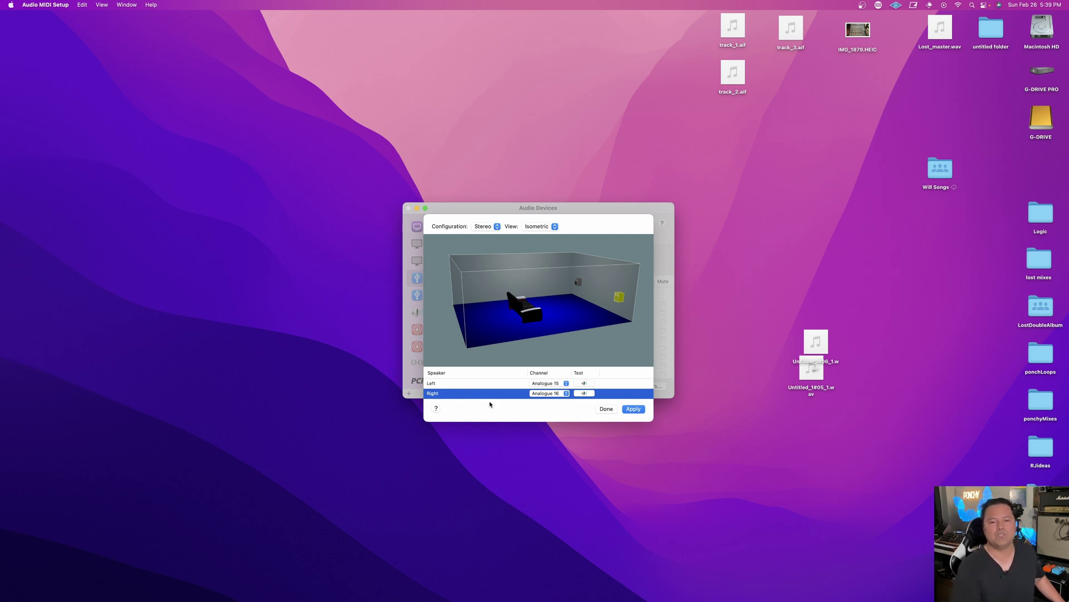
# Confirm Left on Analogue 15 and Right on Analogue 16, apply, and close the window
pyautogui.click(552, 383)
pyautogui.click(553, 384)
pyautogui.click(549, 393)
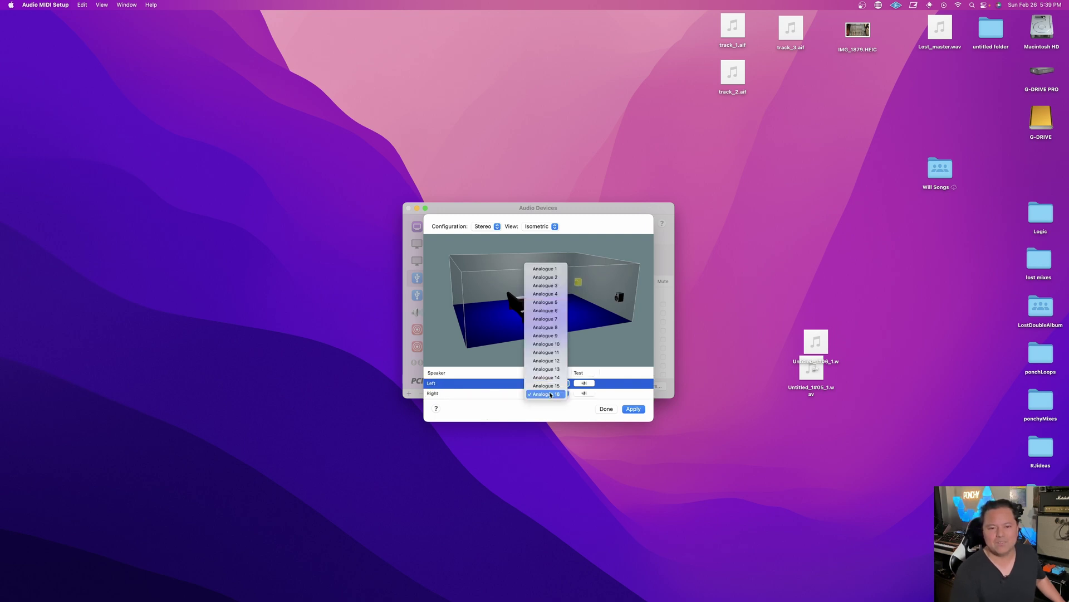
pyautogui.click(547, 393)
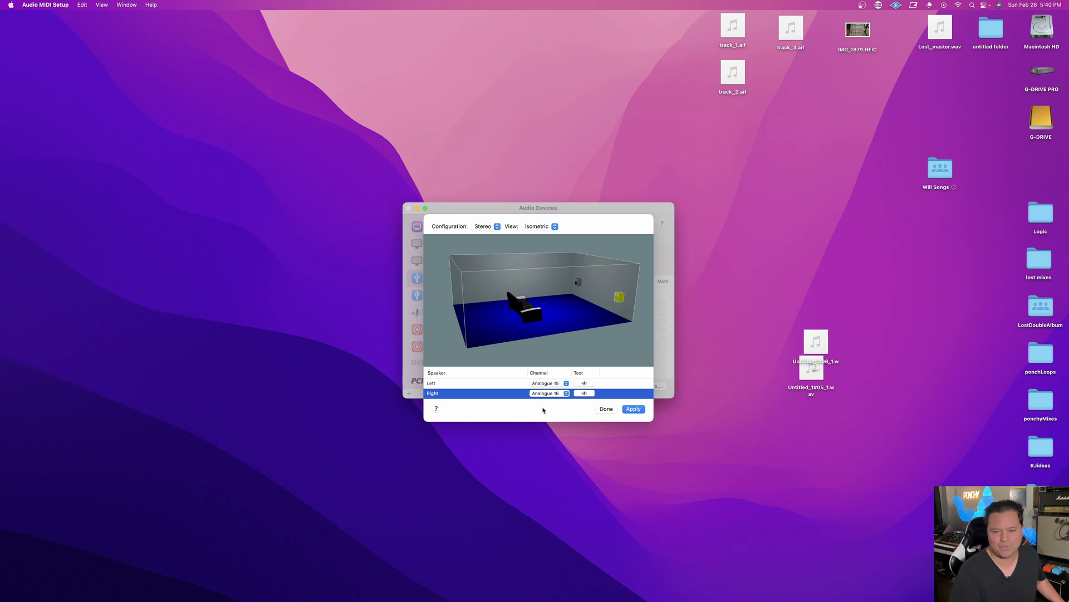
pyautogui.click(638, 410)
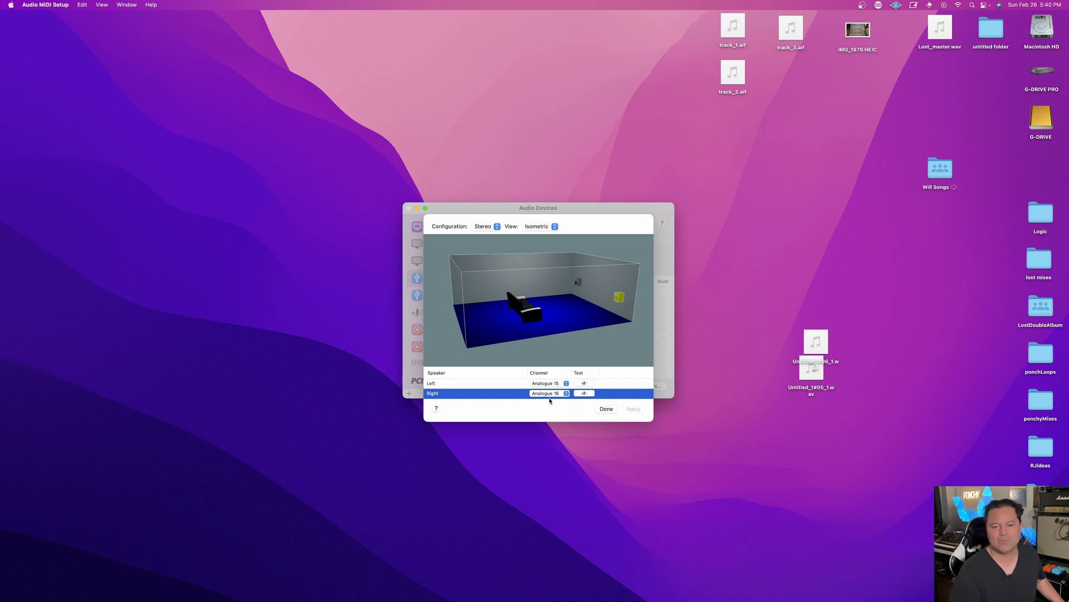
pyautogui.click(615, 410)
pyautogui.click(408, 208)
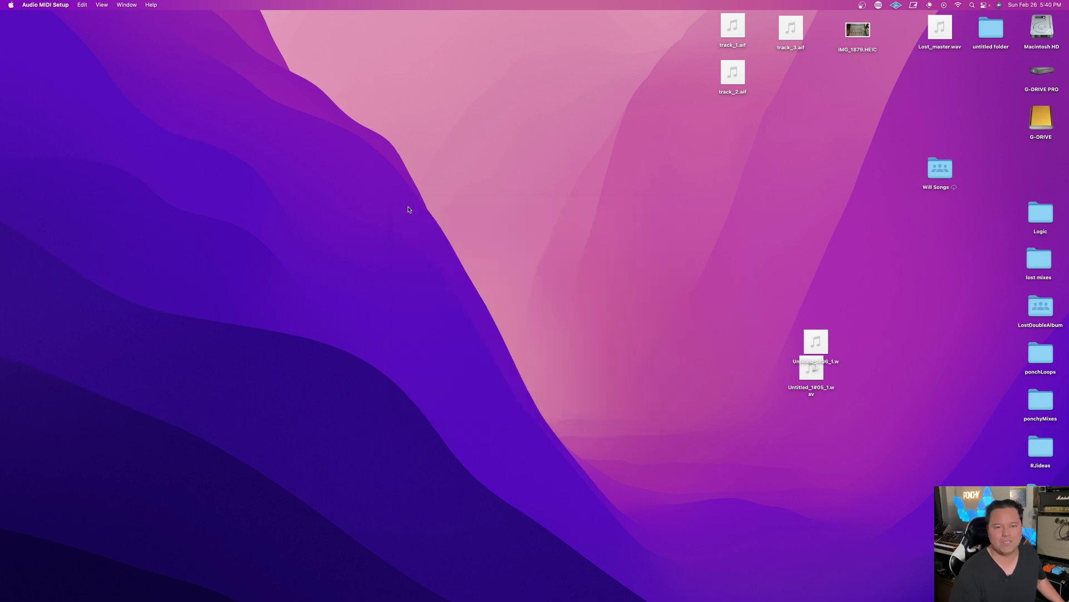